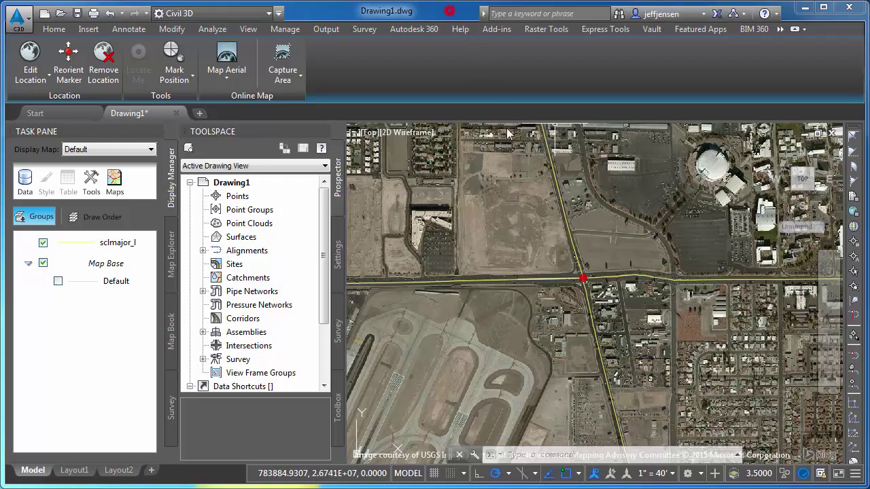
# Recentre the aerial view on the intersection and switch the online map to Map Road.
pyautogui.scroll(-2, 589, 265)
pyautogui.scroll(-2, 588, 265)
pyautogui.scroll(-2, 589, 265)
pyautogui.scroll(-2, 588, 265)
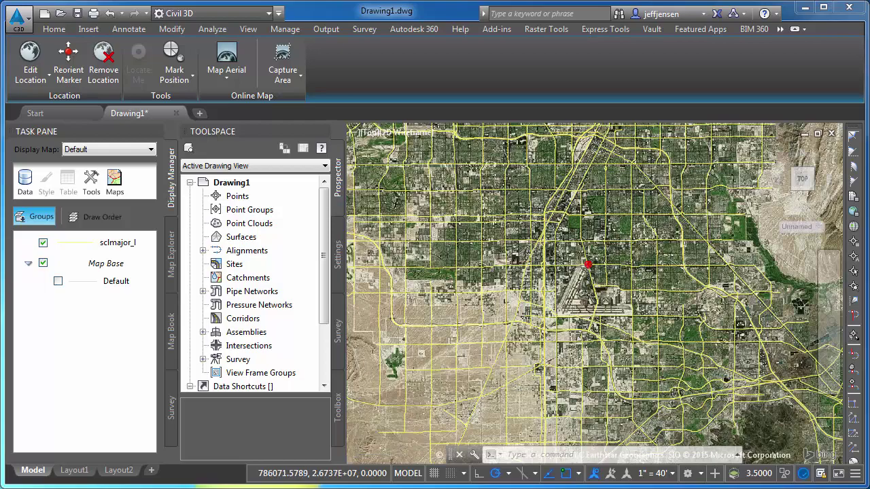
pyautogui.scroll(2, 577, 276)
pyautogui.scroll(2, 577, 275)
pyautogui.scroll(2, 578, 275)
pyautogui.moveTo(573, 246)
pyautogui.mouseDown(button='middle')
pyautogui.moveTo(576, 276)
pyautogui.moveTo(646, 360)
pyautogui.mouseUp(button='middle')
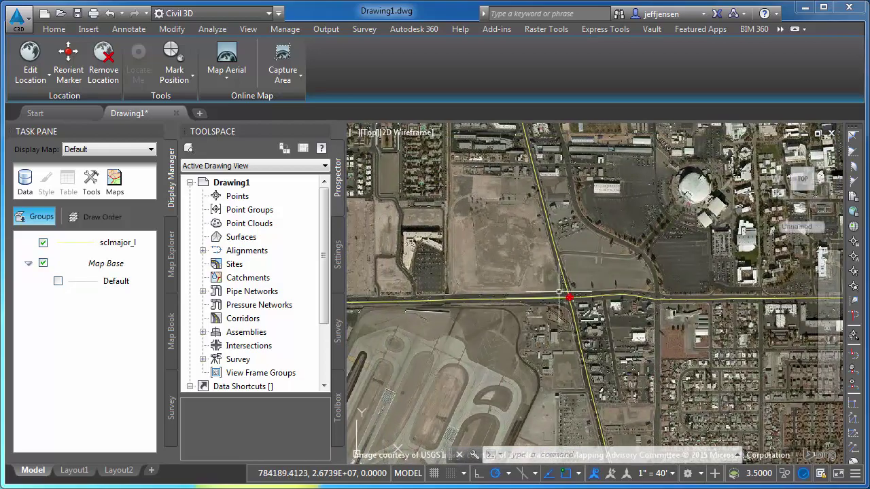
pyautogui.click(227, 74)
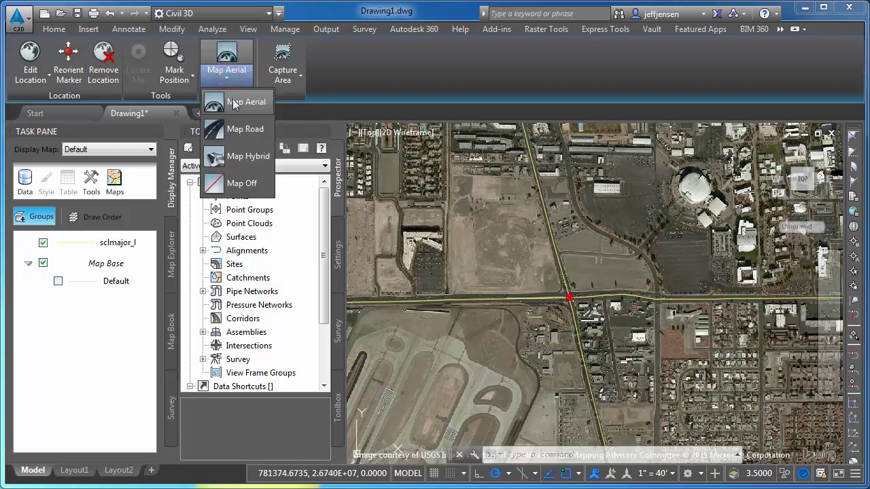
pyautogui.click(243, 129)
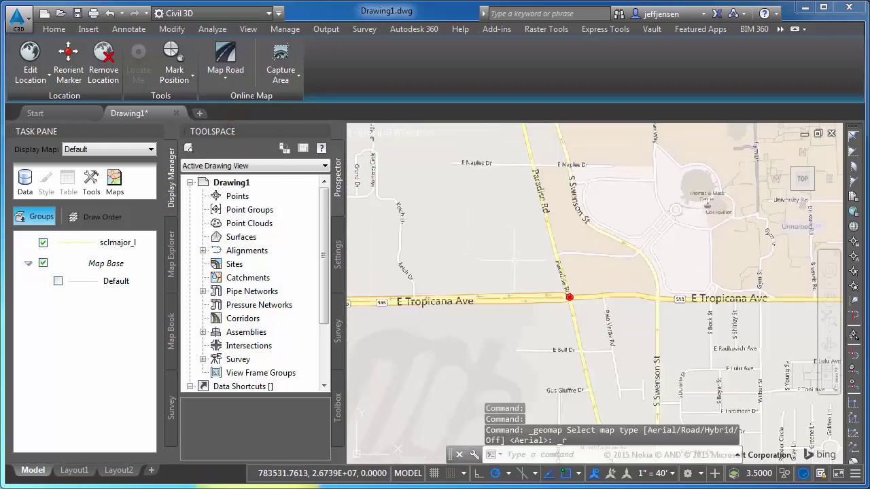
# Switch the online map to Map Hybrid, then bring up the map type choices again.
pyautogui.scroll(-3, 514, 261)
pyautogui.scroll(-2, 514, 260)
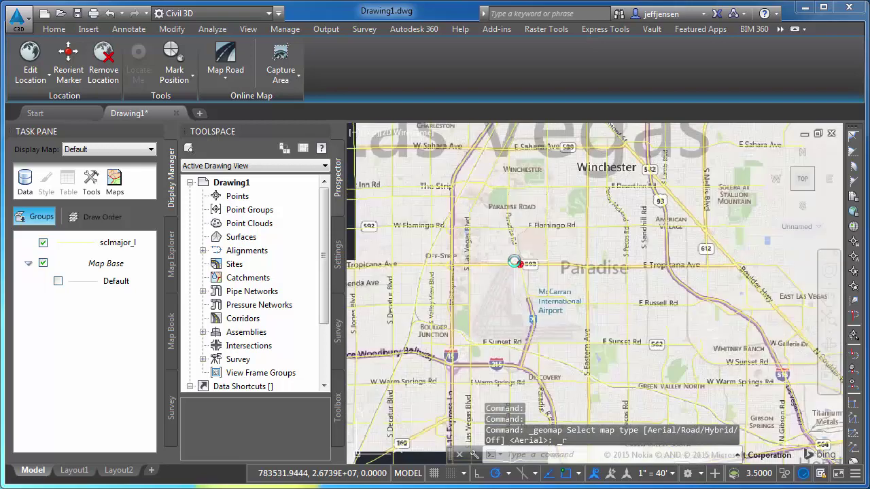
pyautogui.moveTo(249, 131)
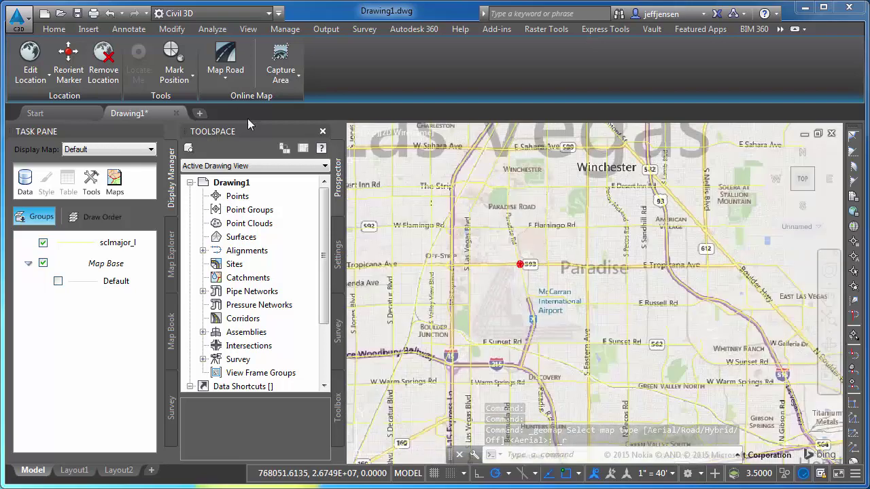
pyautogui.click(223, 78)
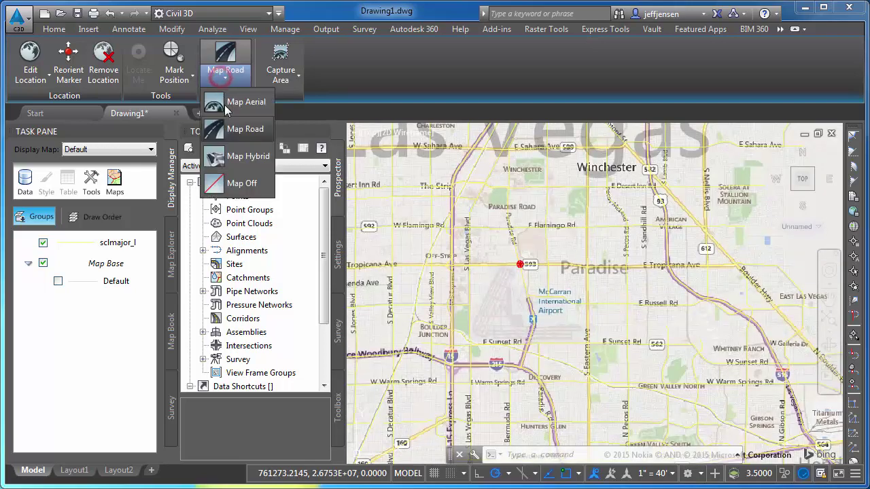
pyautogui.click(244, 164)
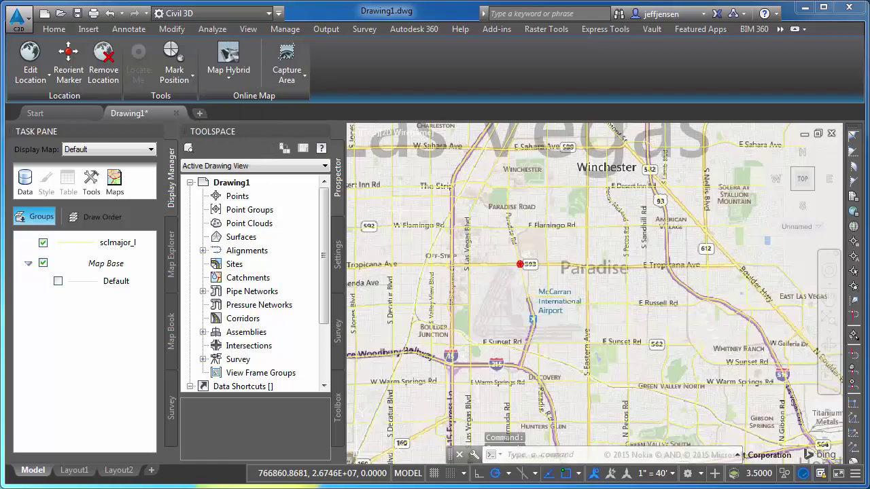
pyautogui.scroll(4, 499, 262)
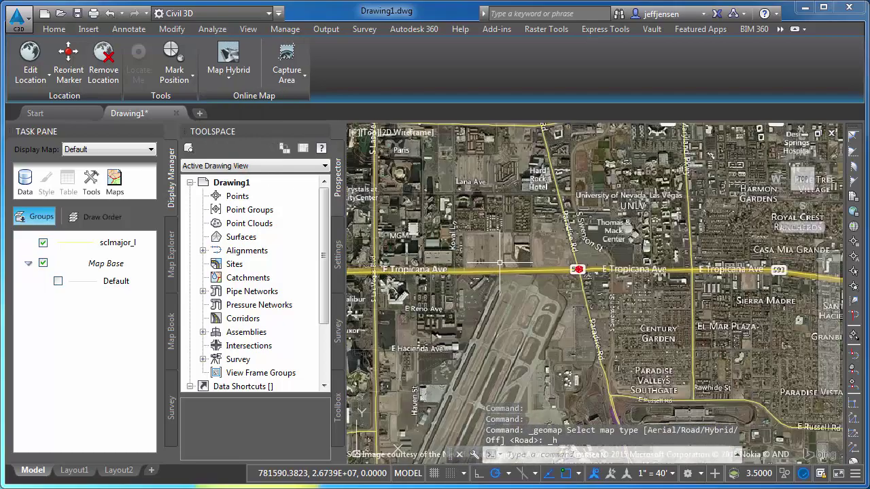
pyautogui.scroll(4, 500, 261)
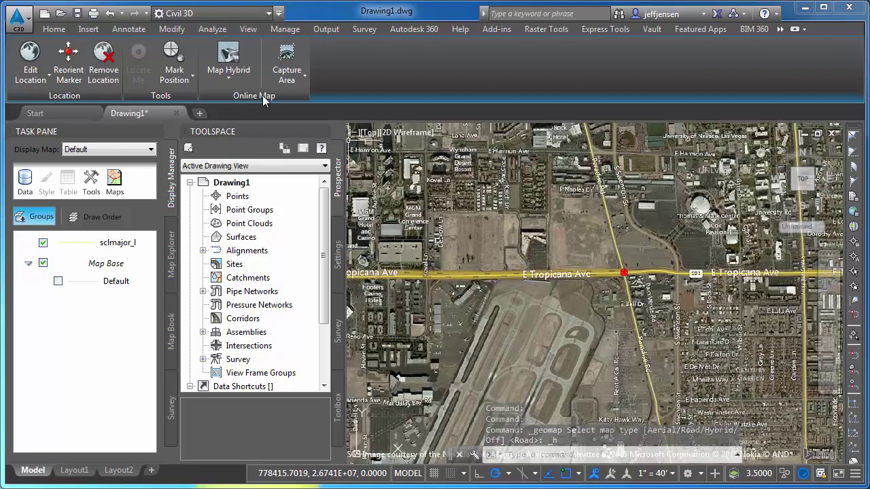
pyautogui.click(229, 78)
pyautogui.click(241, 183)
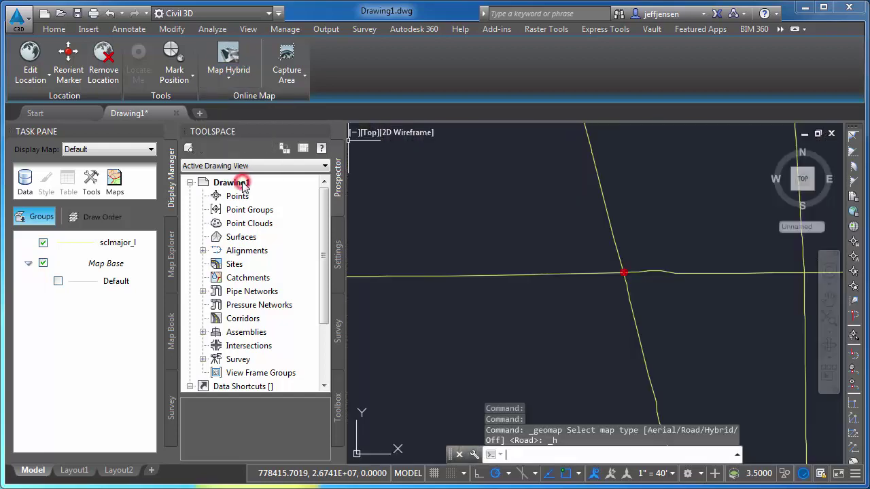
pyautogui.click(585, 273)
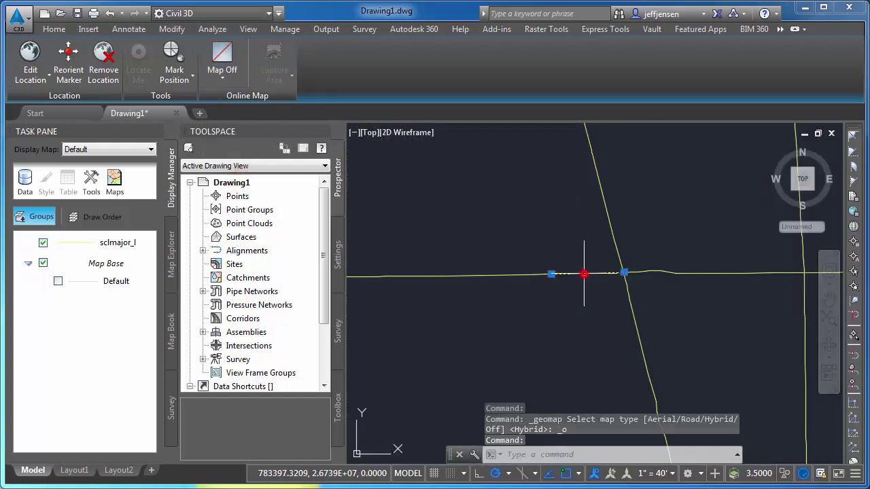
pyautogui.rightClick(583, 273)
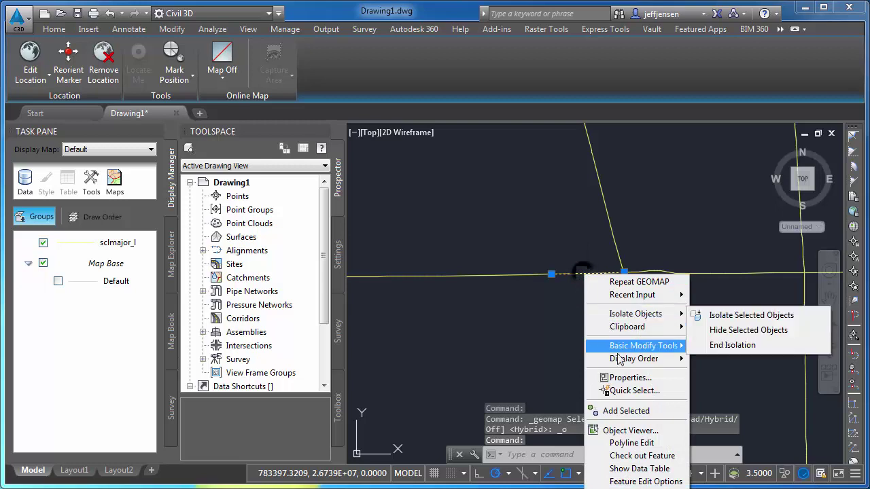
pyautogui.click(629, 378)
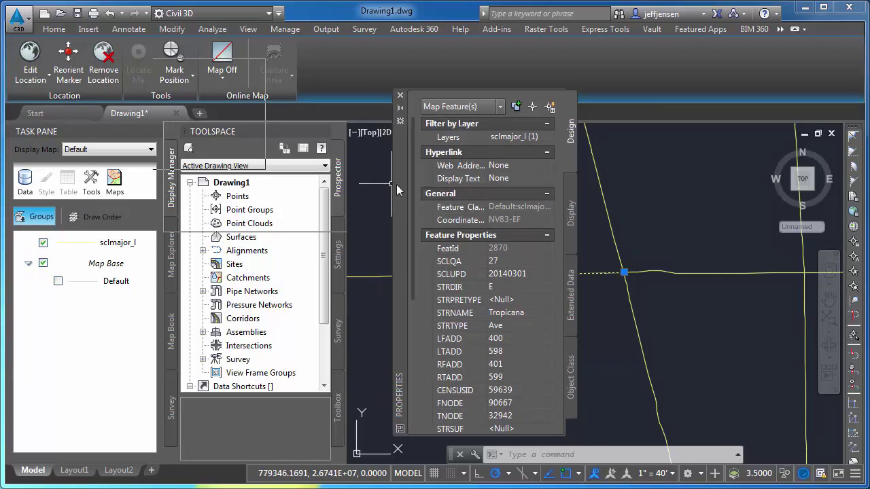
pyautogui.scroll(-3, 574, 255)
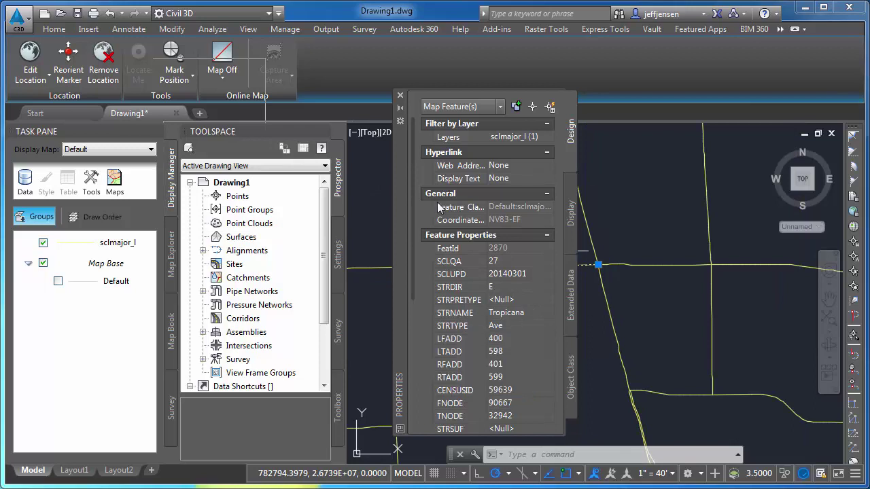
pyautogui.press('Escape')
pyautogui.press('Escape')
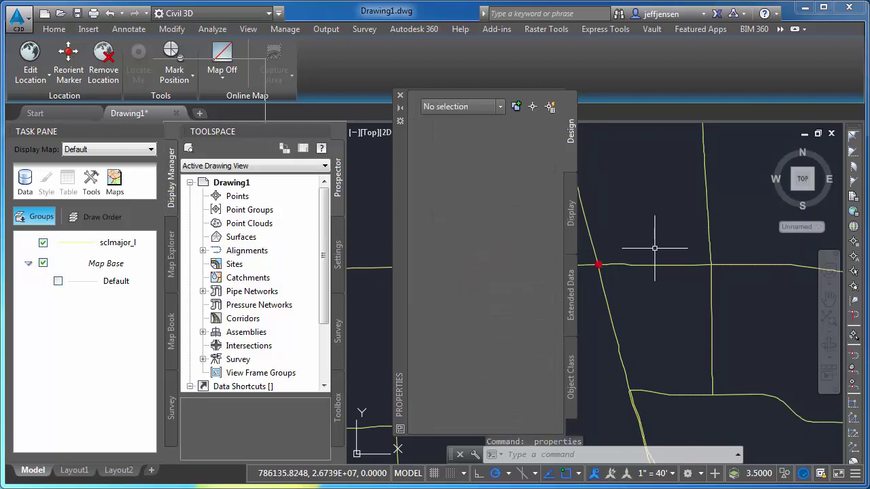
pyautogui.click(594, 245)
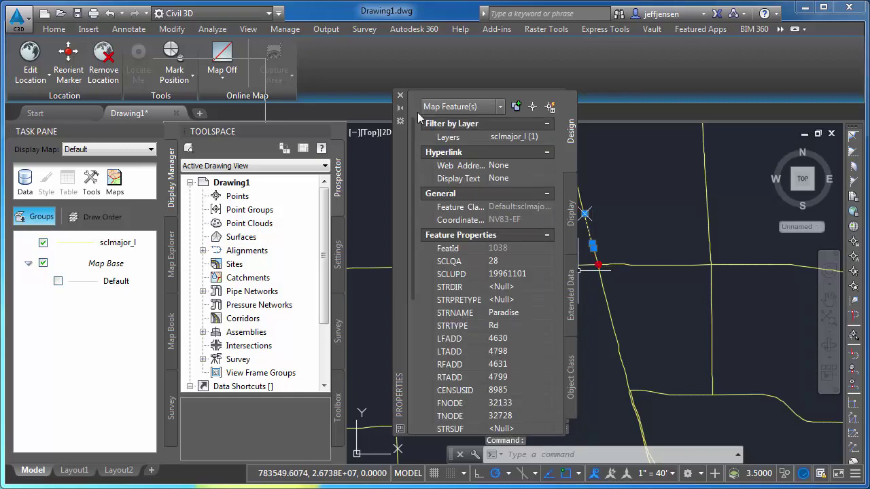
pyautogui.click(401, 97)
pyautogui.press('Escape')
pyautogui.press('Escape')
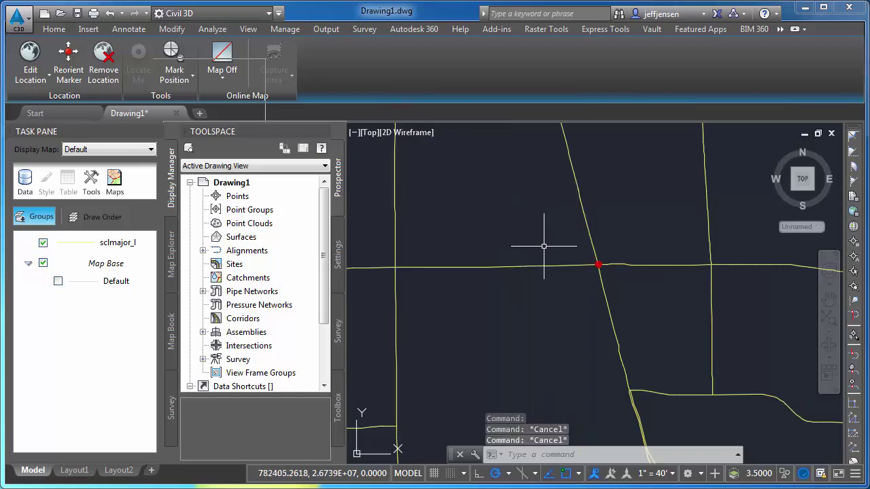
pyautogui.scroll(-2, 544, 247)
pyautogui.scroll(-5, 543, 246)
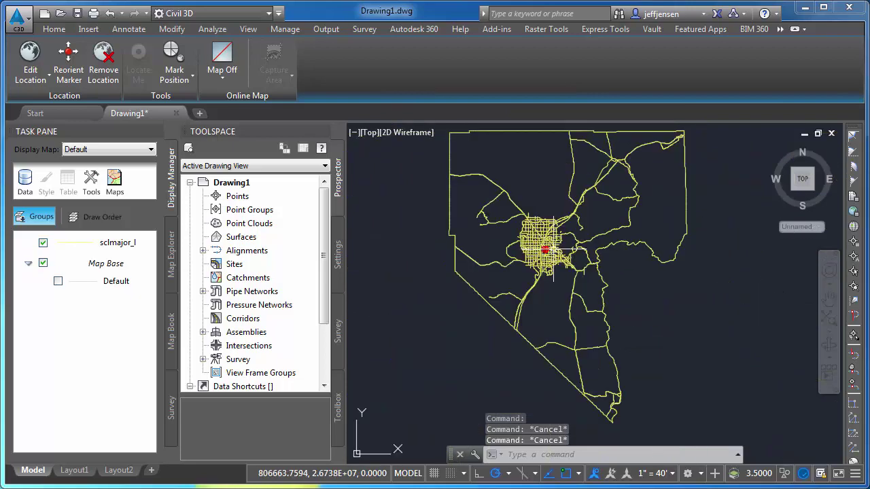
pyautogui.scroll(2, 553, 249)
pyautogui.scroll(3, 553, 249)
pyautogui.scroll(3, 553, 251)
pyautogui.scroll(2, 558, 279)
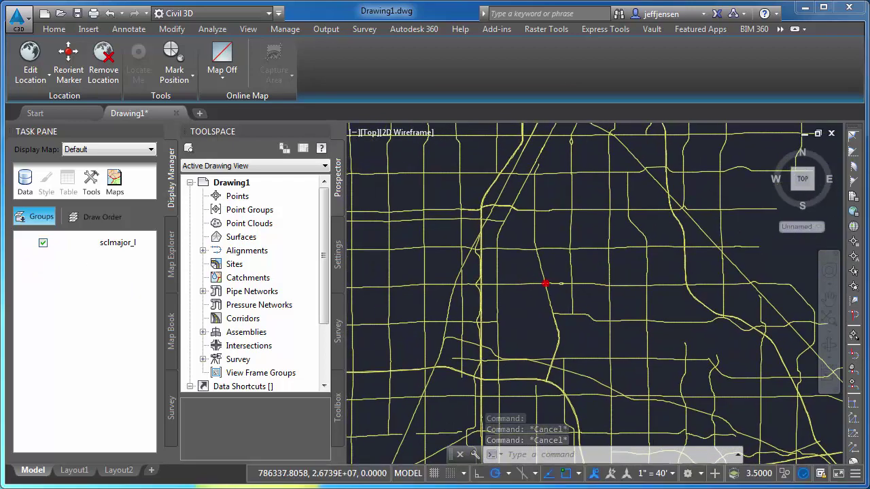
pyautogui.scroll(3, 561, 283)
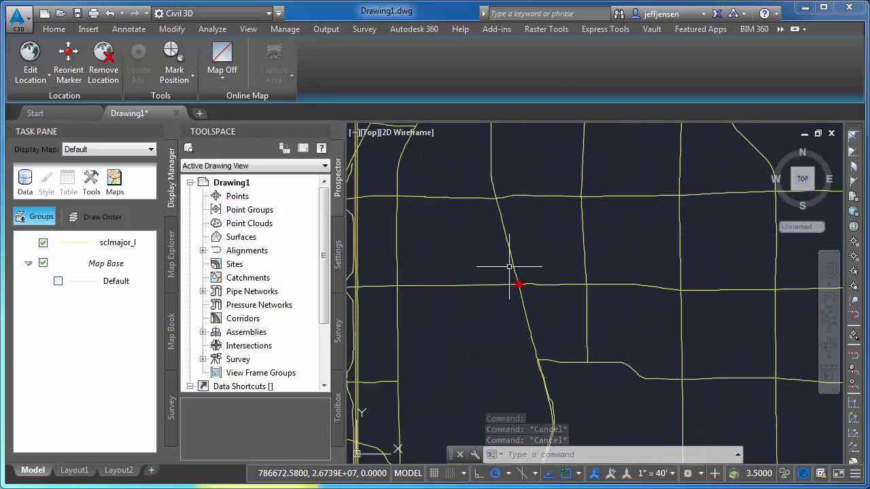
# Start a new blank drawing, close the task pane, and open Drawing Settings.
pyautogui.click(47, 19)
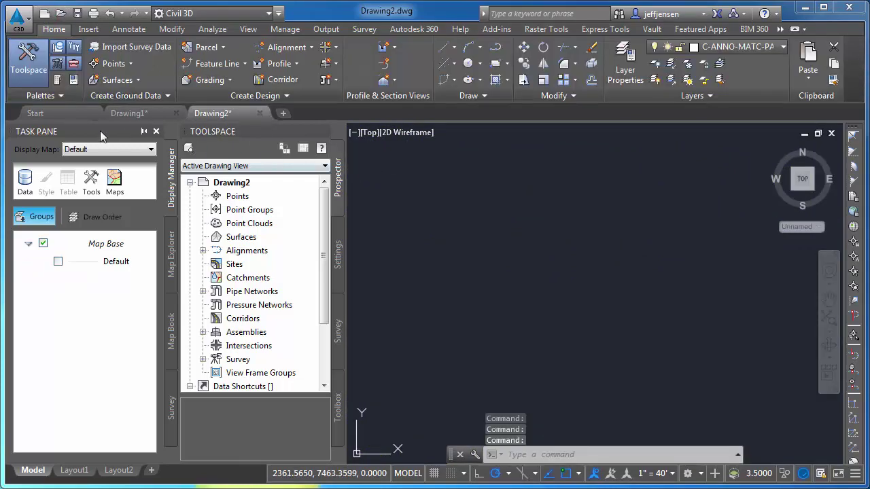
pyautogui.click(156, 132)
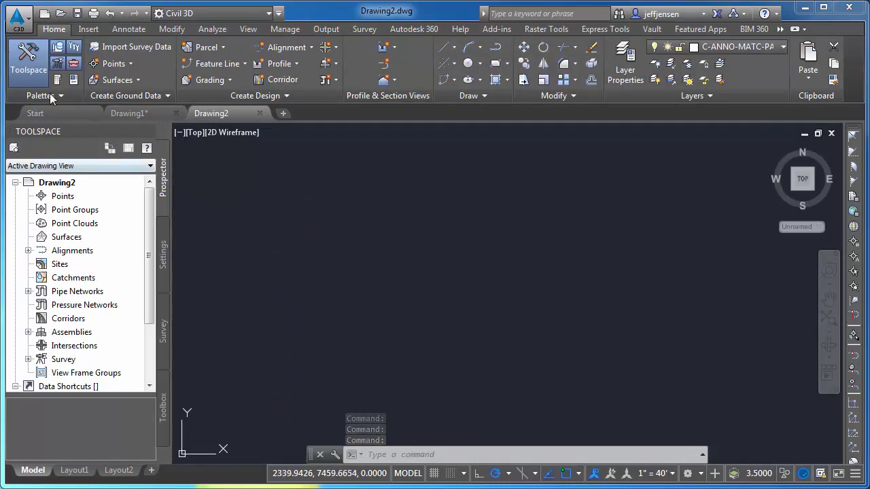
pyautogui.click(18, 18)
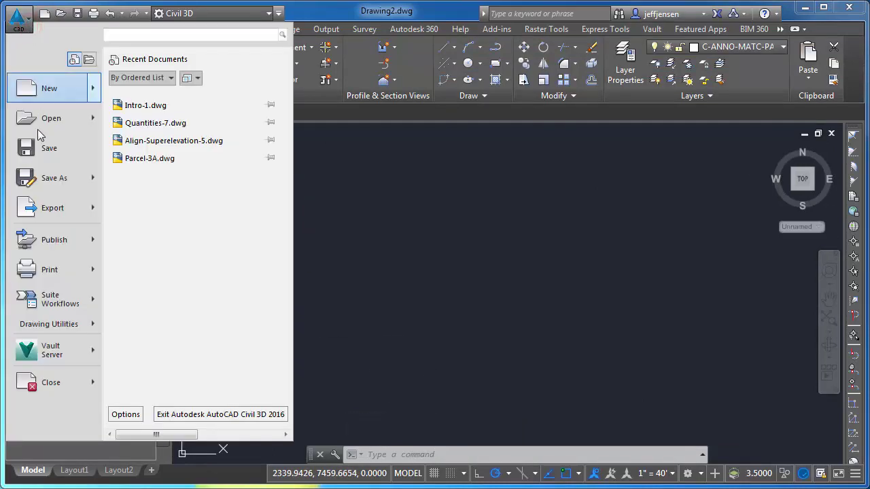
pyautogui.click(60, 325)
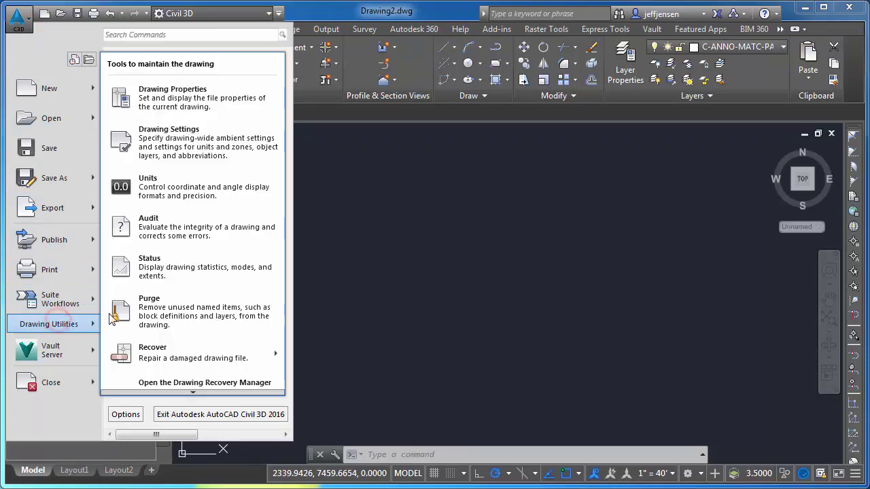
pyautogui.click(150, 150)
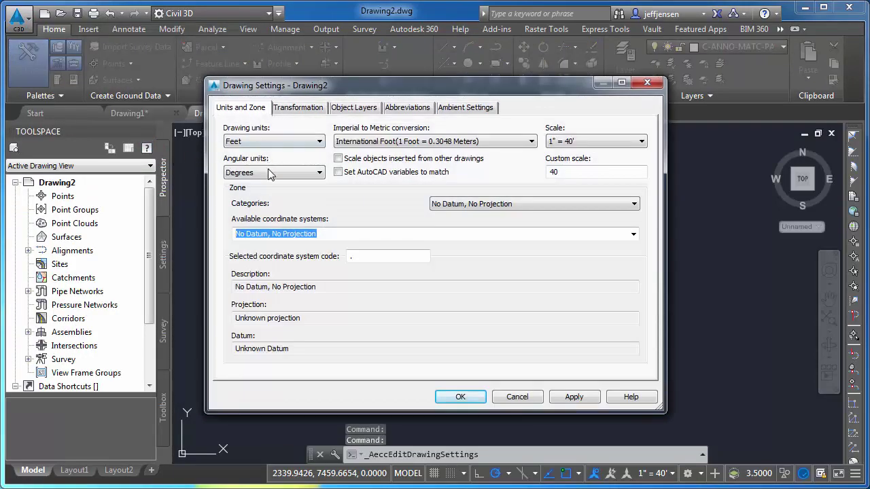
# Set the zone category to USA, Nevada and the coordinate system to NAD83 Nevada State Planes, East Zone, US Foot.
pyautogui.click(458, 207)
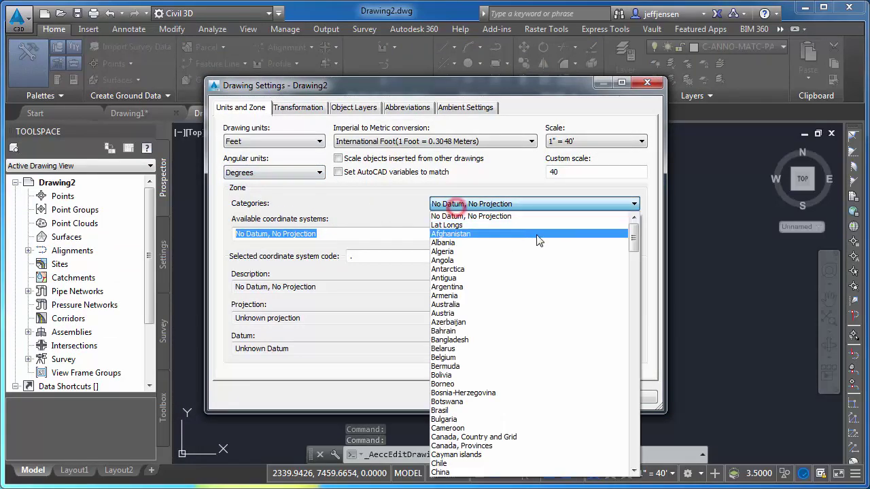
pyautogui.moveTo(635, 245); pyautogui.dragTo(633, 426)
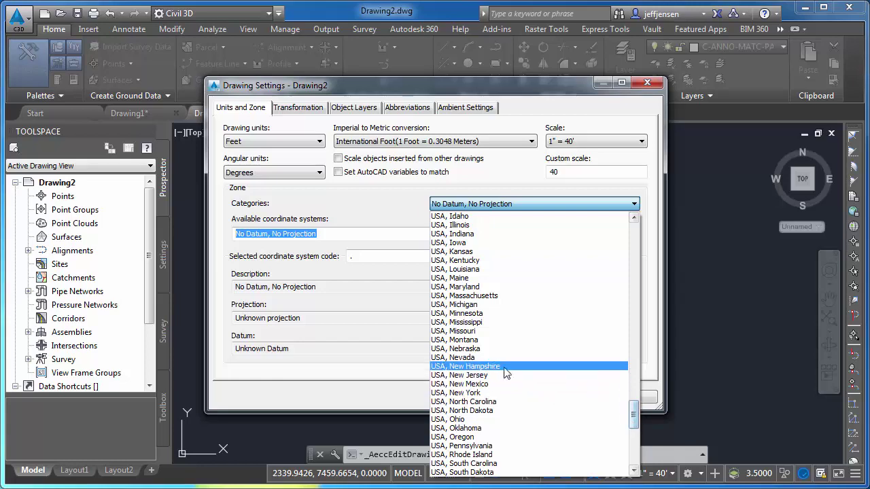
pyautogui.click(486, 358)
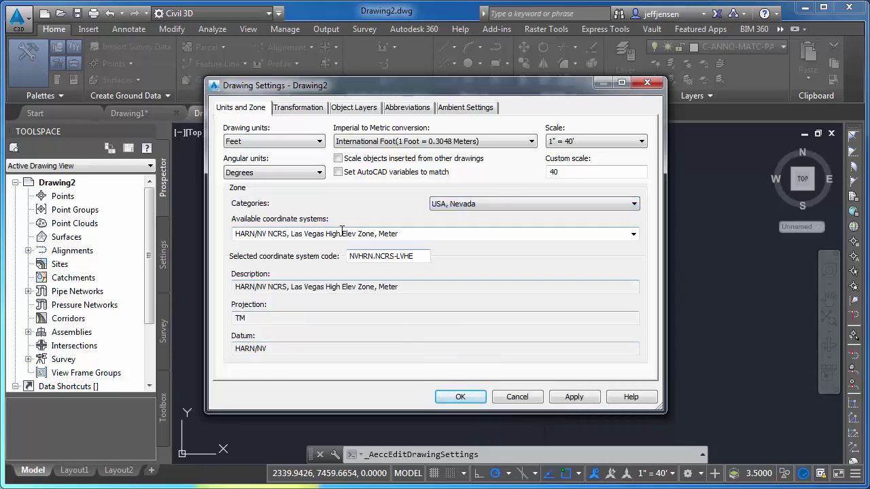
pyautogui.click(425, 235)
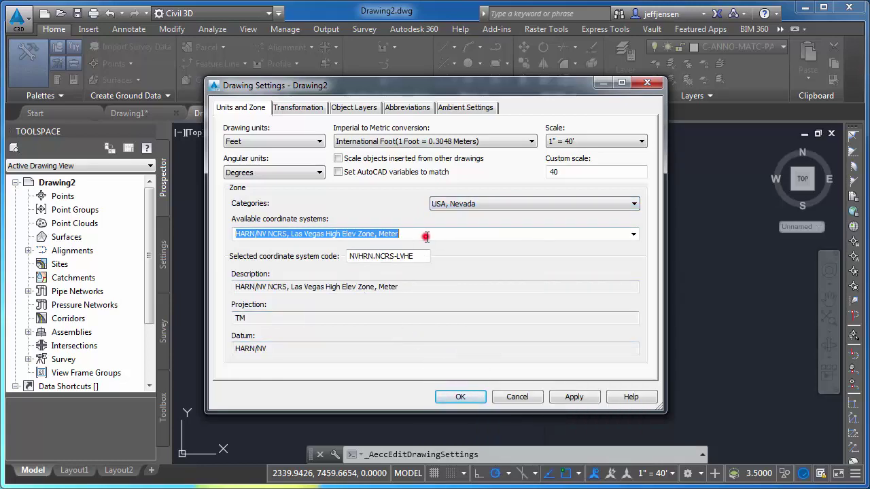
pyautogui.click(632, 234)
pyautogui.moveTo(633, 265)
pyautogui.mouseDown()
pyautogui.moveTo(630, 315)
pyautogui.moveTo(618, 326)
pyautogui.mouseUp()
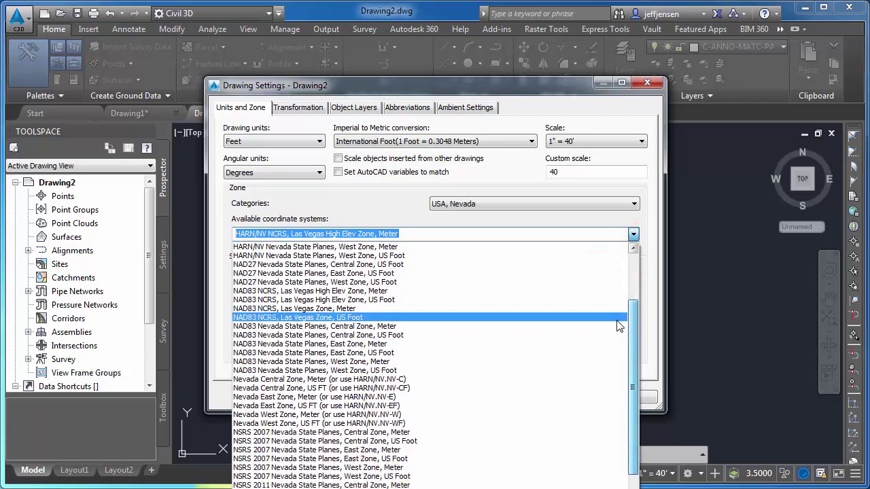
pyautogui.click(406, 354)
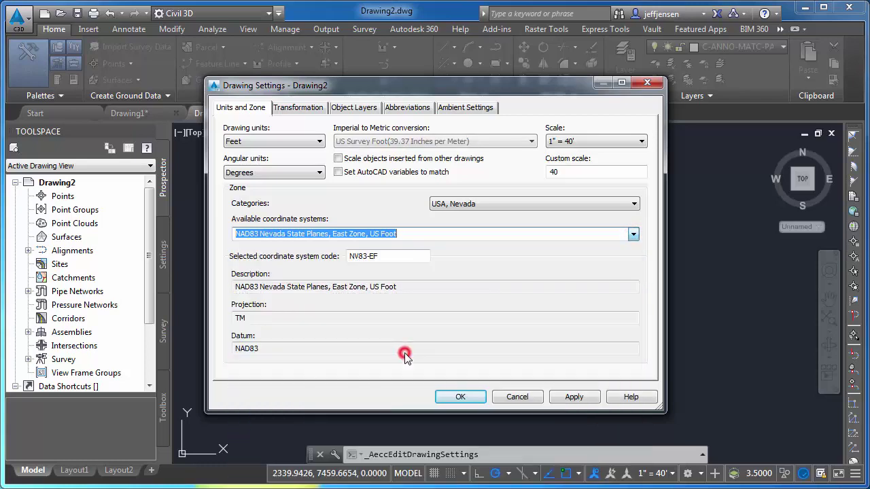
pyautogui.click(460, 396)
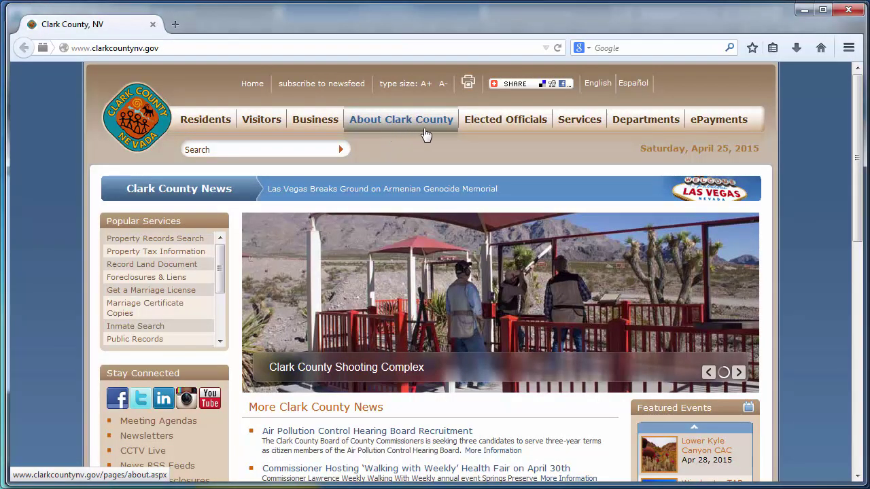
# Navigate from the county departments list to Geographic Info. Systems' GIS Data - Free page.
pyautogui.click(624, 119)
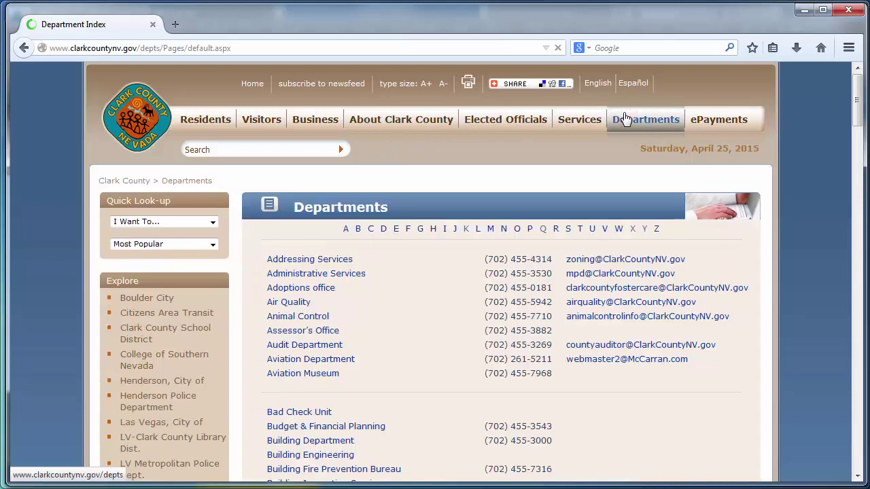
pyautogui.click(432, 231)
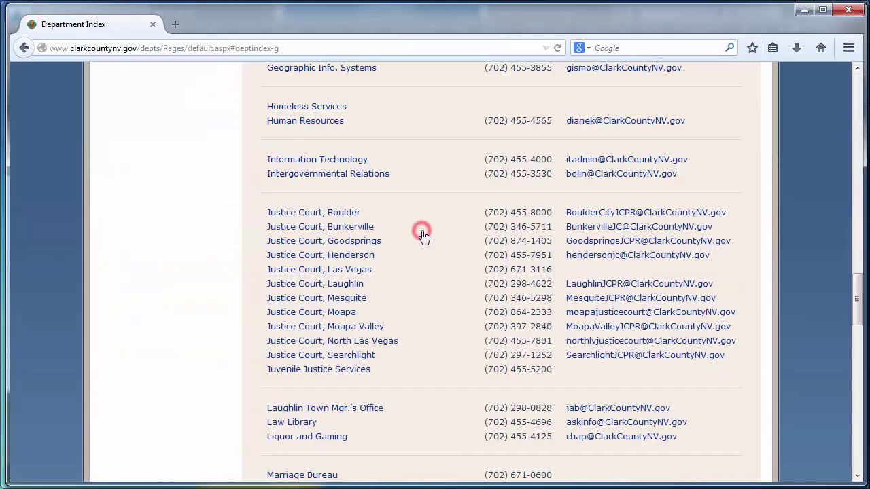
pyautogui.click(321, 73)
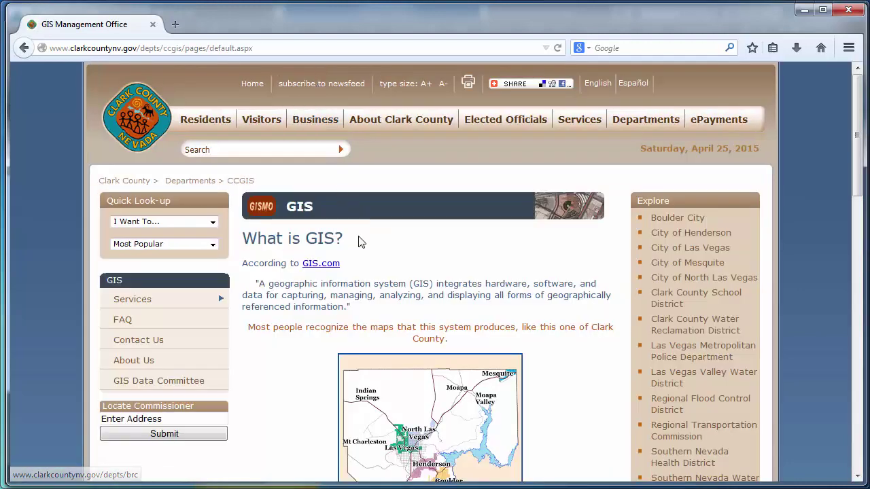
pyautogui.scroll(-5, 360, 243)
pyautogui.scroll(-5, 360, 244)
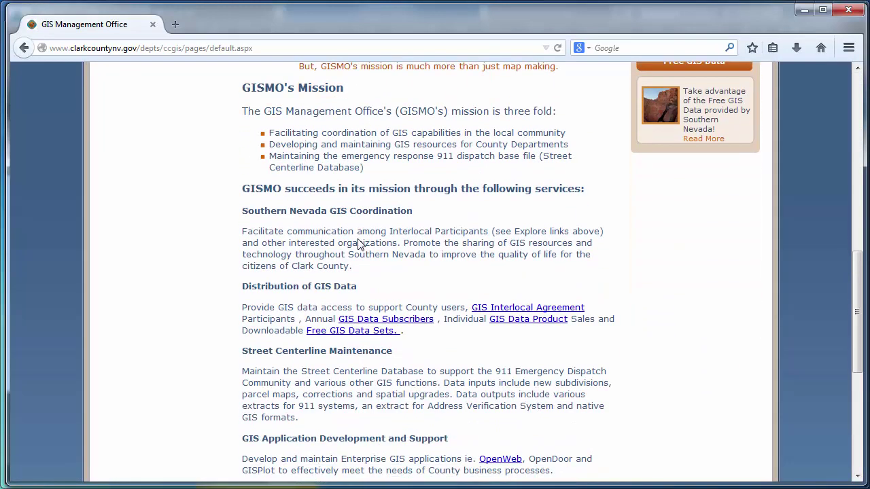
pyautogui.scroll(6, 360, 243)
pyautogui.moveTo(132, 144)
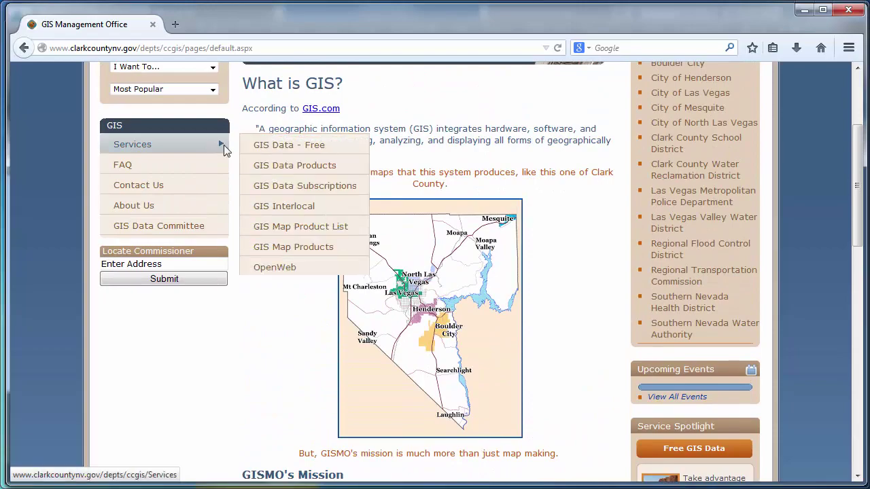
pyautogui.click(279, 151)
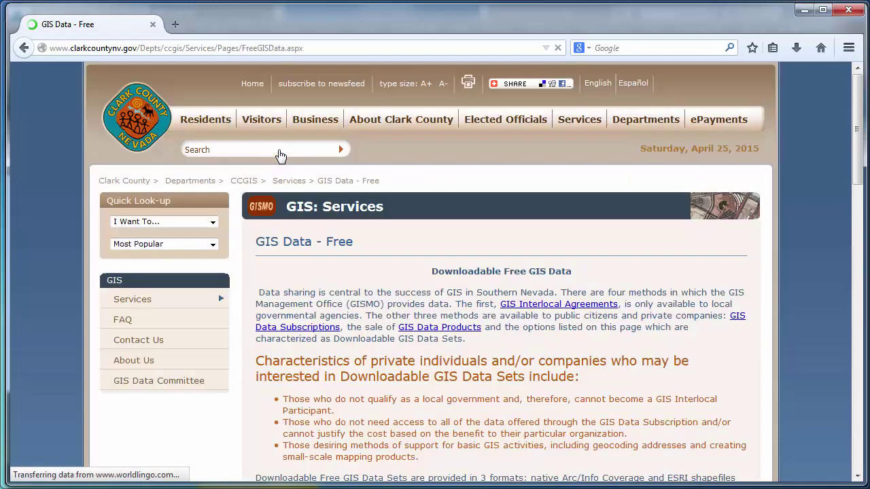
# Scroll down to the shapefile download table, then minimize Firefox.
pyautogui.scroll(-5, 324, 265)
pyautogui.scroll(-5, 329, 266)
pyautogui.scroll(-3, 326, 265)
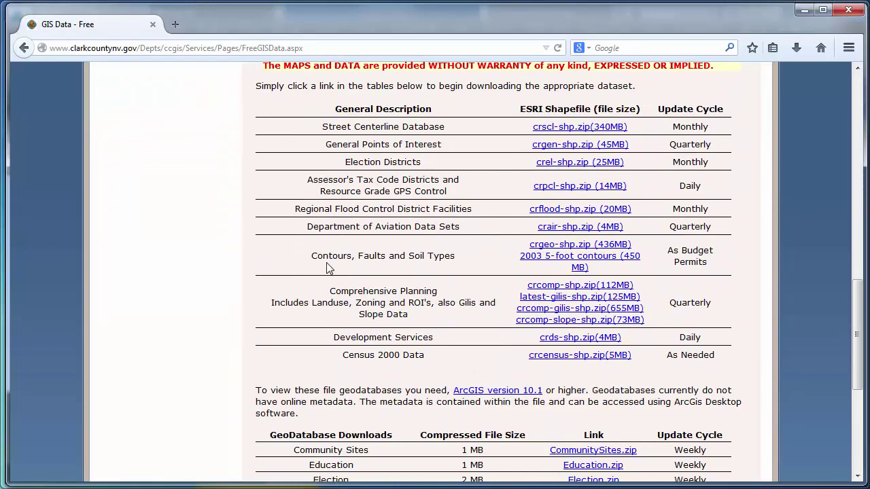
pyautogui.scroll(1, 328, 258)
pyautogui.scroll(-3, 330, 254)
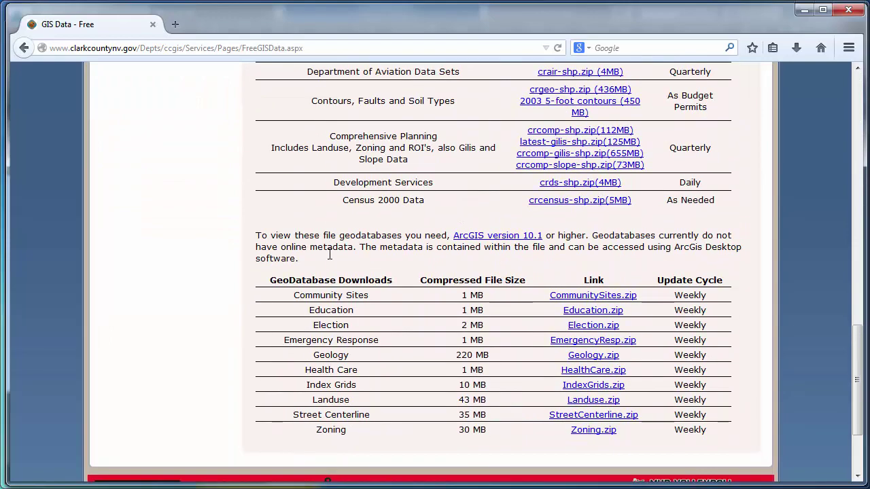
pyautogui.scroll(2, 329, 259)
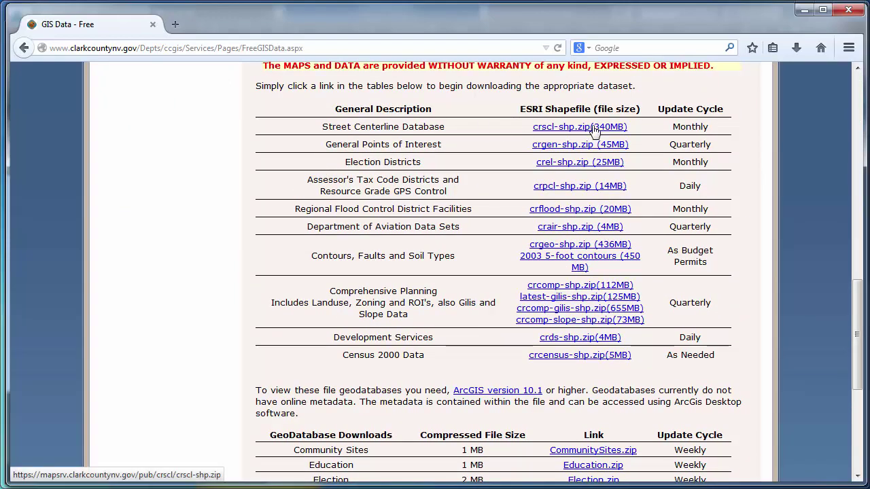
pyautogui.click(804, 10)
pyautogui.write('mapw')
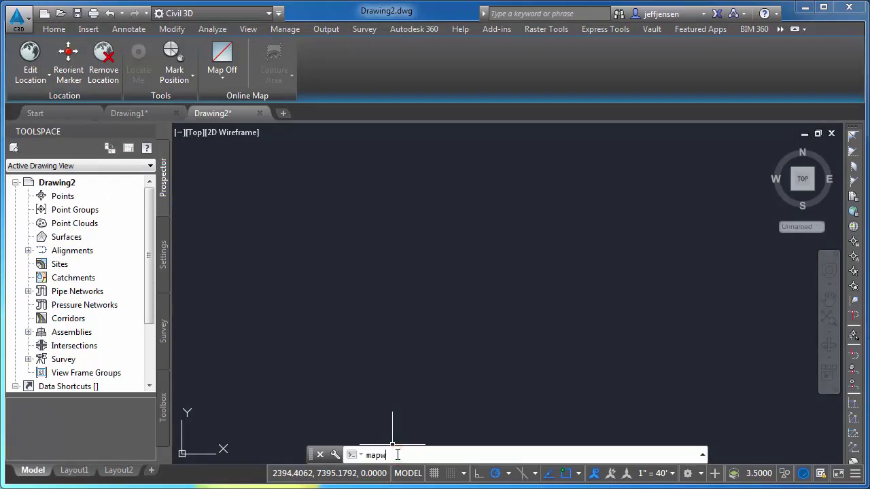
# Show the map task pane with MAPWSPACE and start an SHP connection in Data Connect.
pyautogui.write('space')
pyautogui.press('Return')
pyautogui.press('Return')
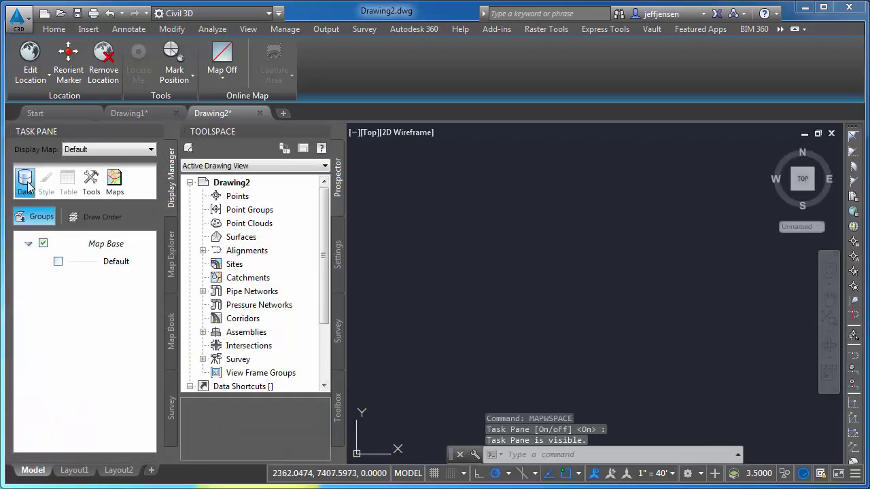
pyautogui.click(25, 181)
pyautogui.click(47, 197)
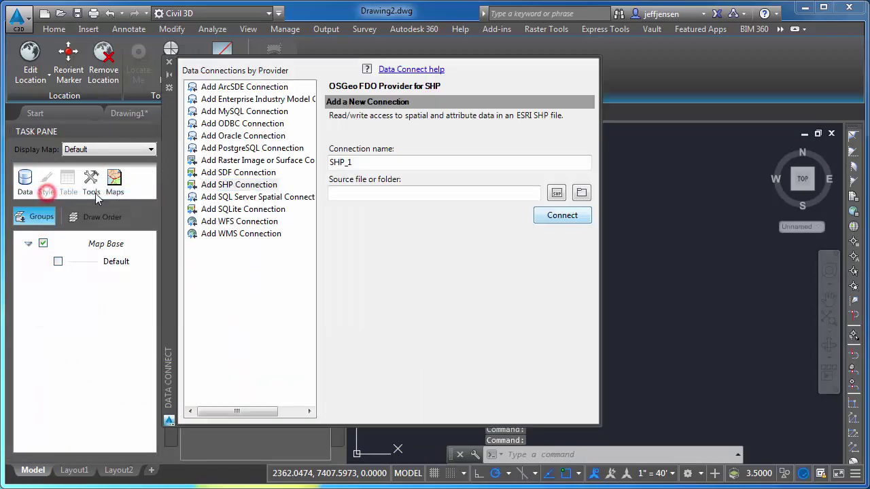
pyautogui.click(239, 185)
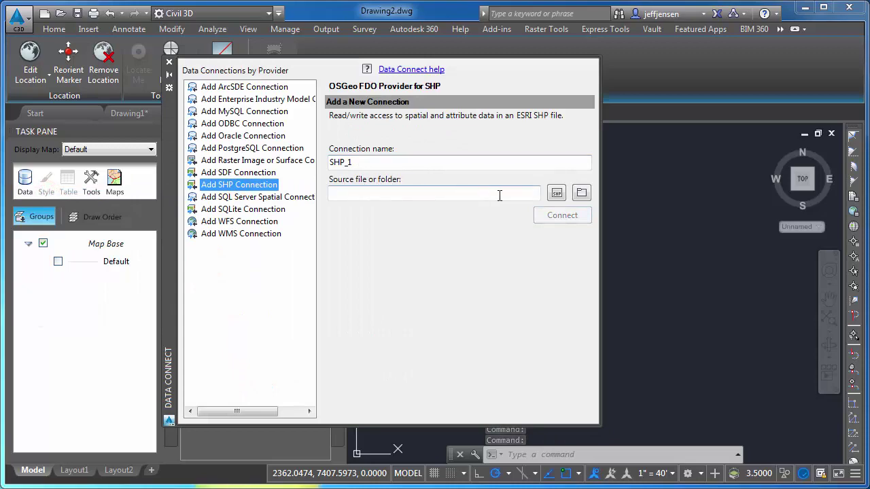
# Connect to gisdata\crscl\shapefil\sclmajor_l.shp, add it to the map, and close Data Connect.
pyautogui.click(557, 194)
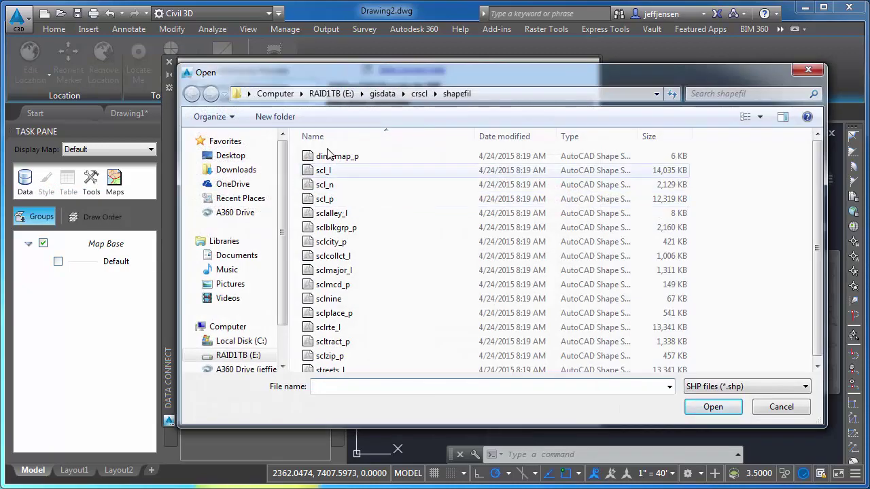
pyautogui.click(382, 93)
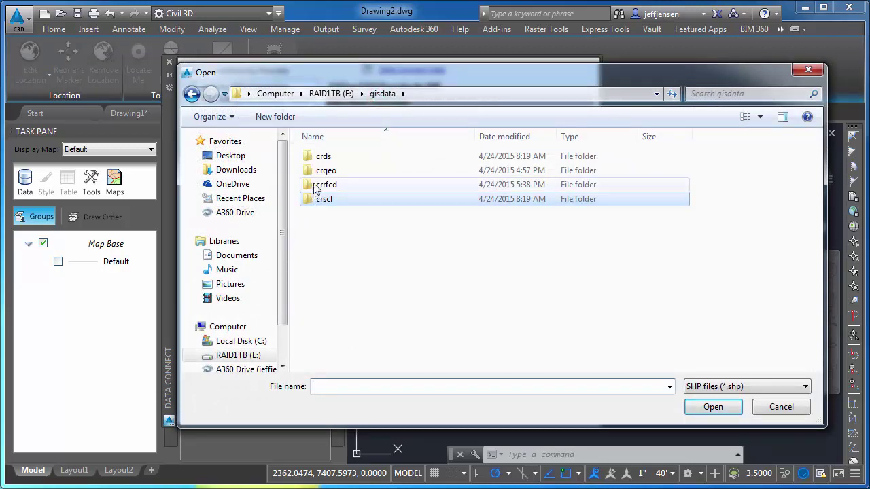
pyautogui.doubleClick(316, 198)
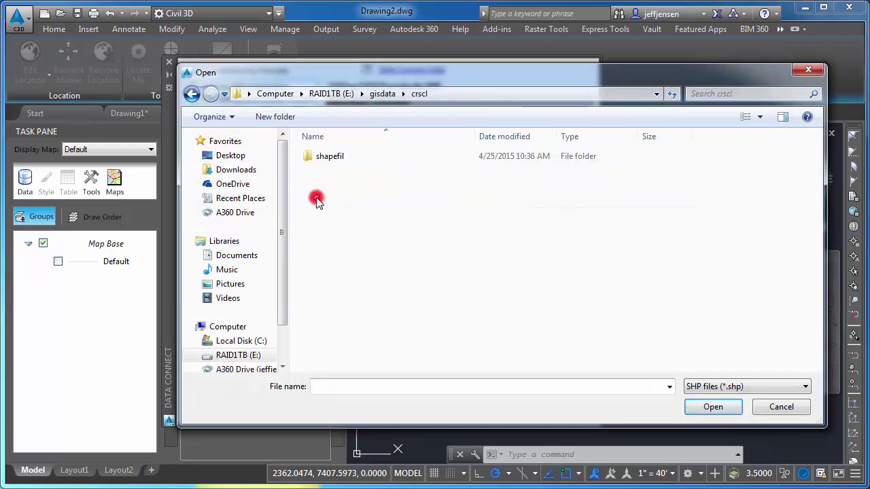
pyautogui.doubleClick(321, 157)
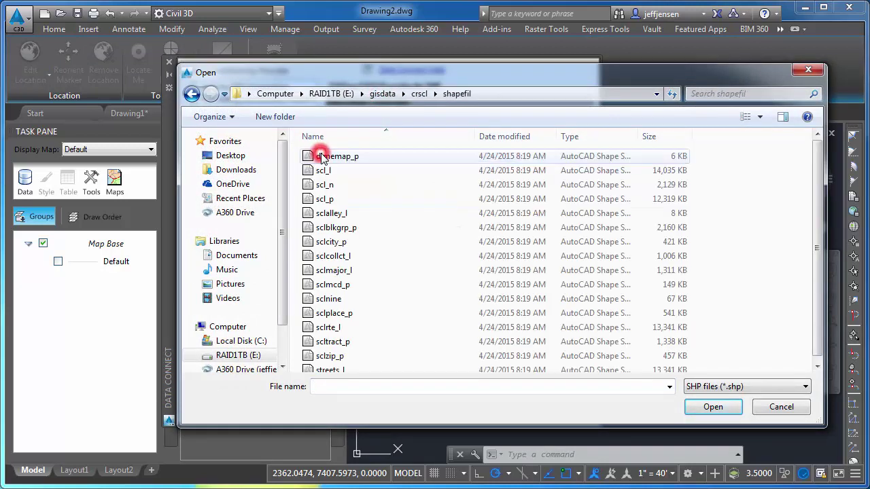
pyautogui.click(337, 271)
pyautogui.click(712, 407)
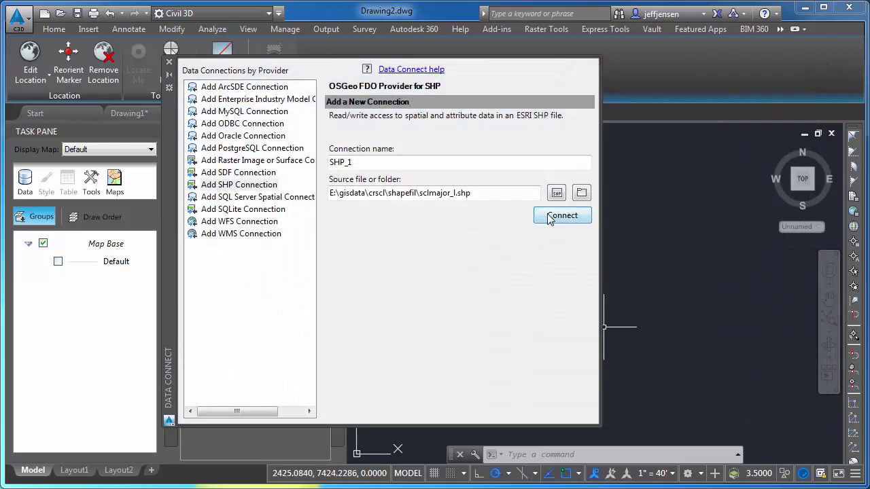
pyautogui.click(549, 218)
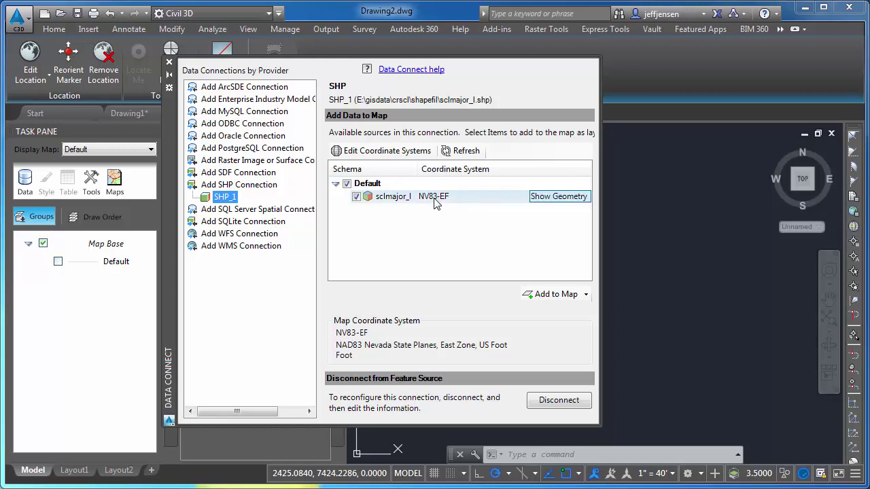
pyautogui.click(550, 294)
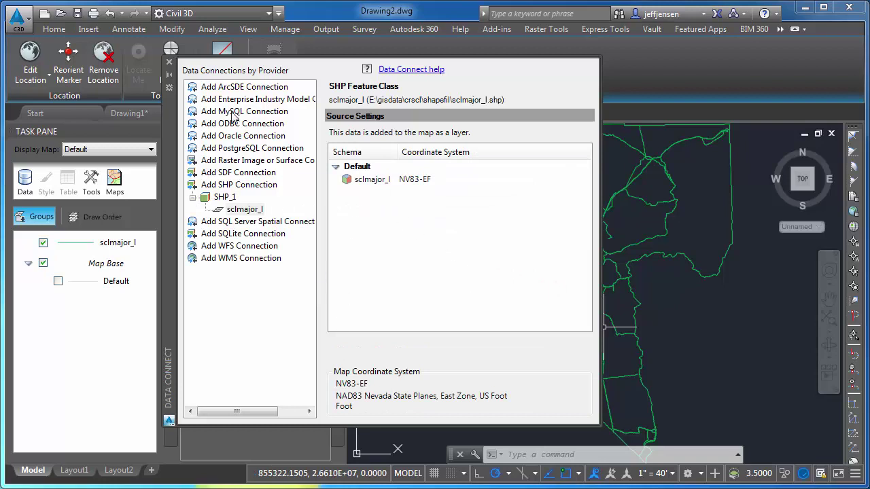
pyautogui.click(169, 63)
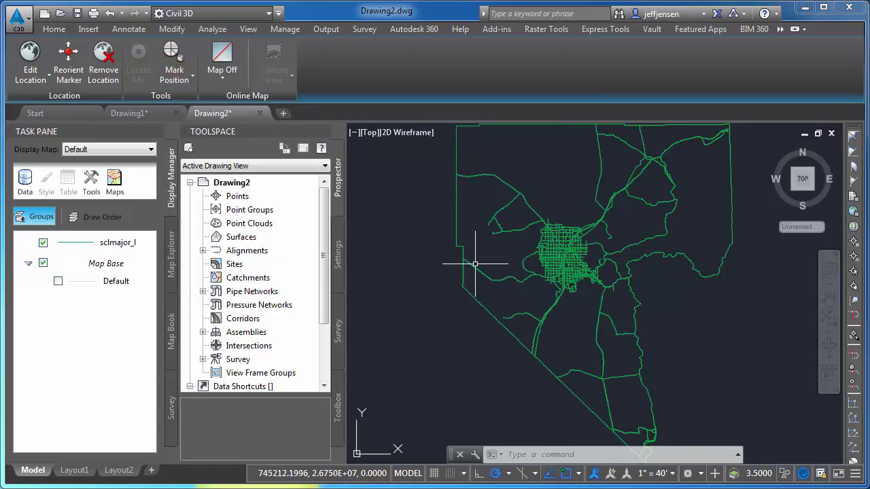
# Set the sclmajor_l layer's line style colour to yellow, apply it, and close the Style Editor.
pyautogui.click(79, 245)
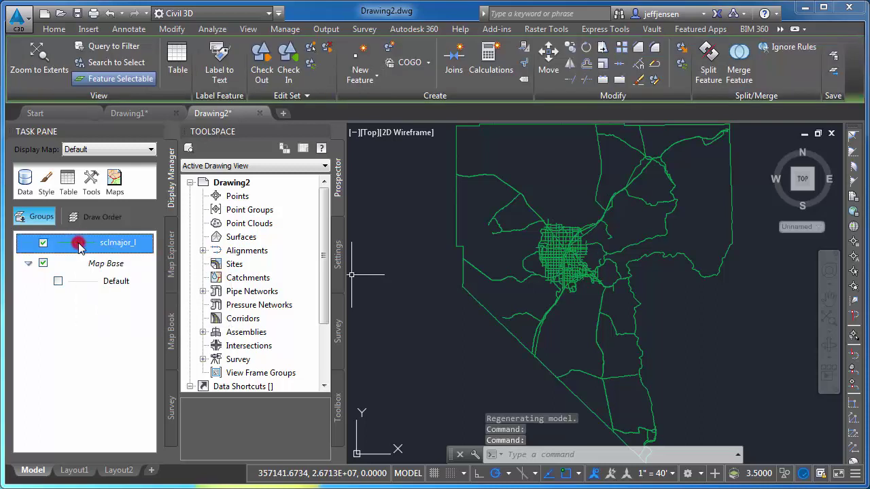
pyautogui.doubleClick(78, 243)
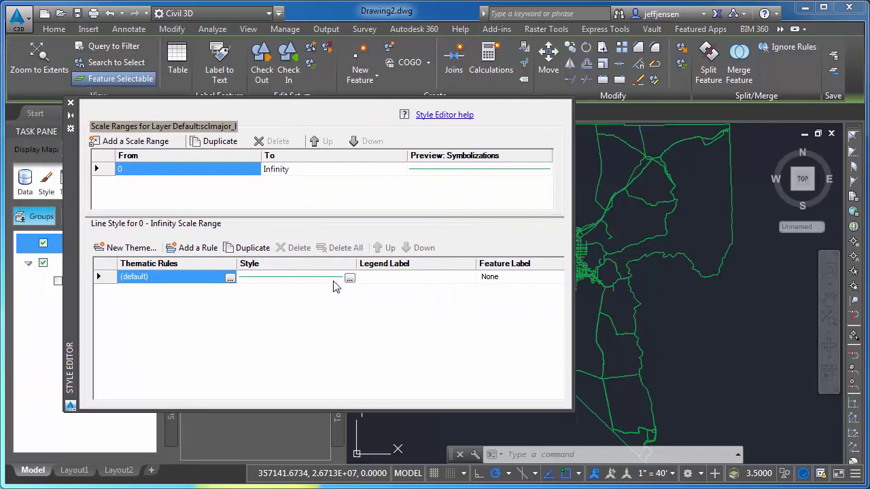
pyautogui.click(349, 279)
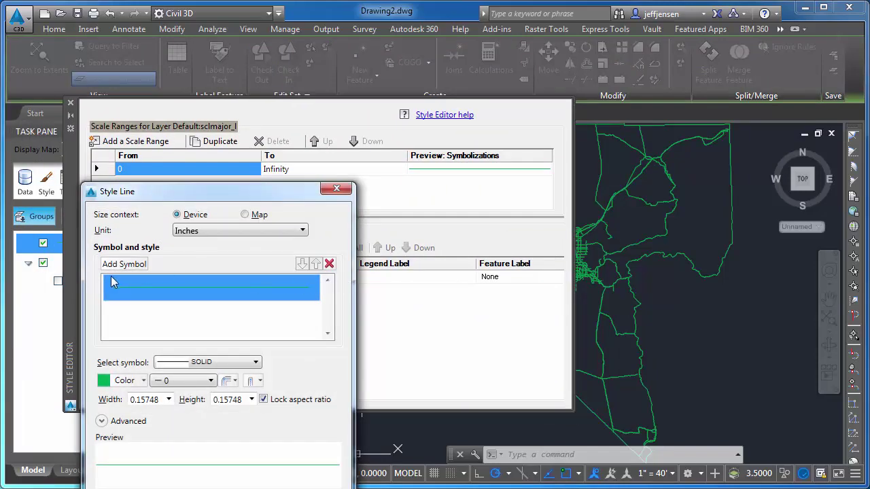
pyautogui.moveTo(154, 194); pyautogui.dragTo(221, 116)
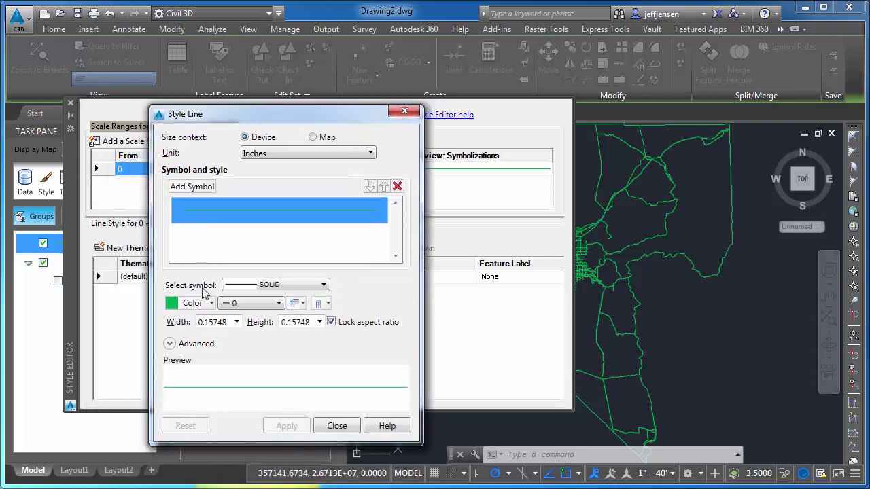
pyautogui.click(212, 303)
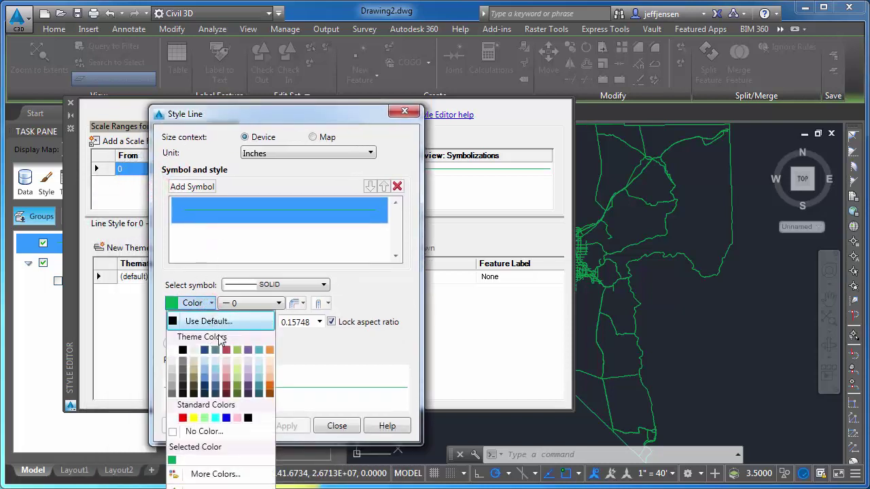
pyautogui.click(193, 417)
pyautogui.click(286, 426)
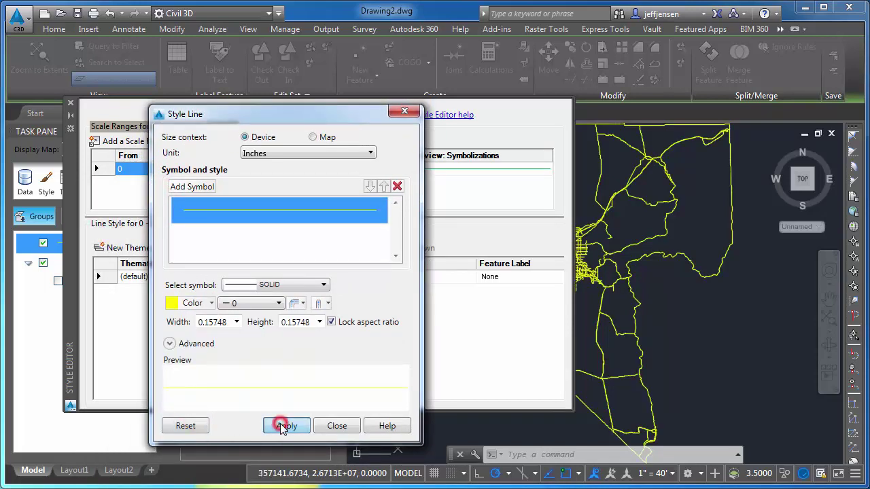
pyautogui.click(349, 430)
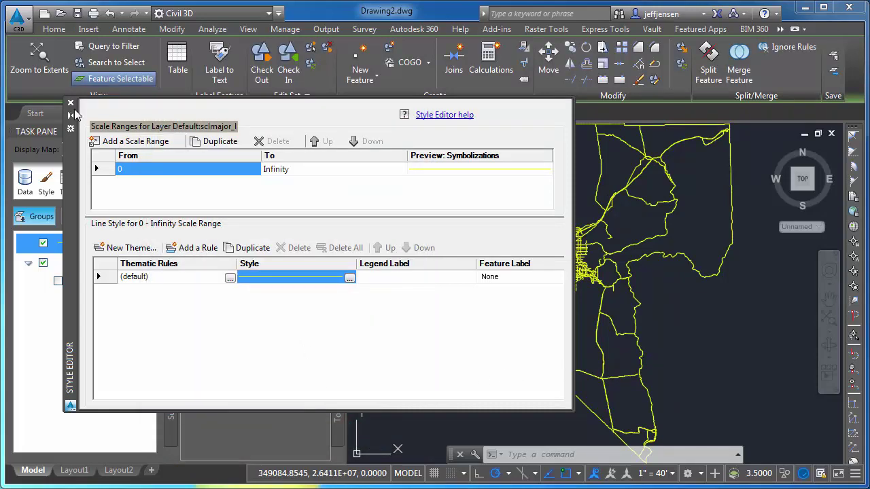
pyautogui.click(71, 106)
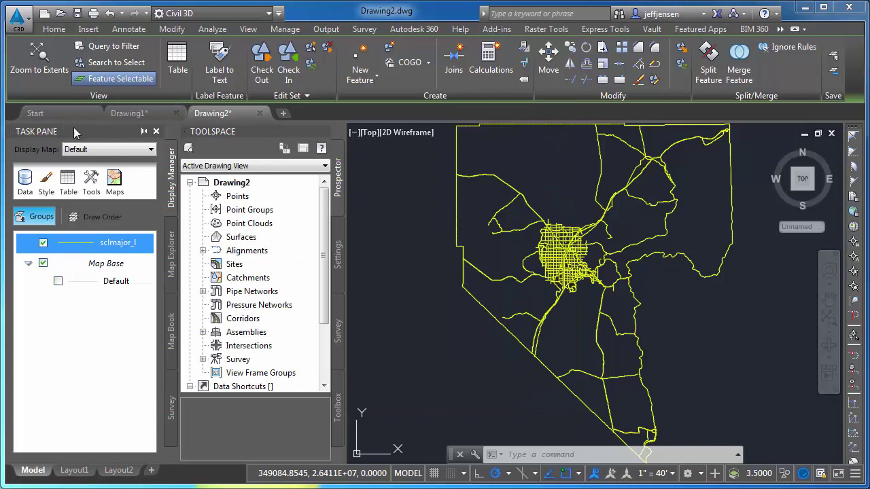
# Close the task pane and show the status-bar coordinates in Geographic latitude/longitude format.
pyautogui.click(161, 382)
pyautogui.click(157, 131)
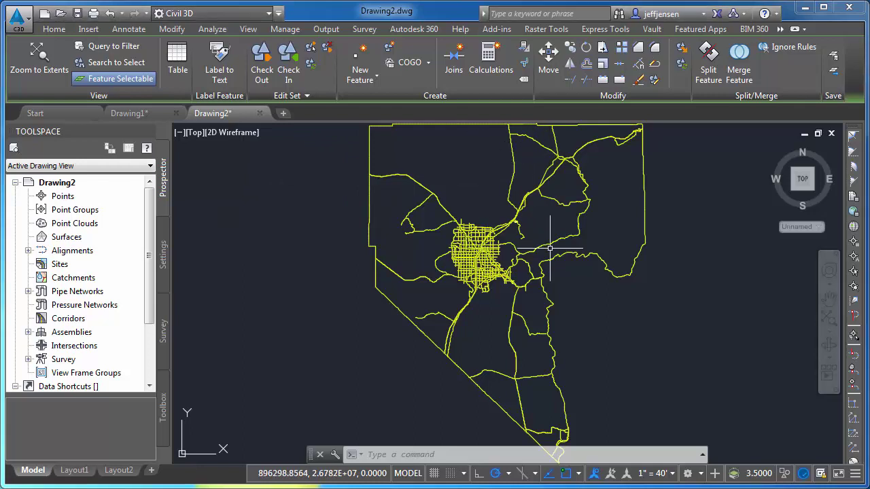
pyautogui.click(855, 474)
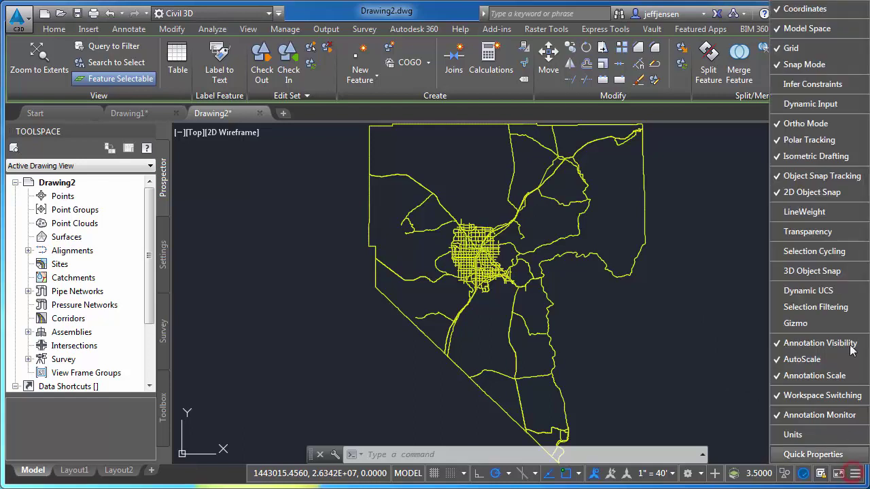
pyautogui.click(808, 9)
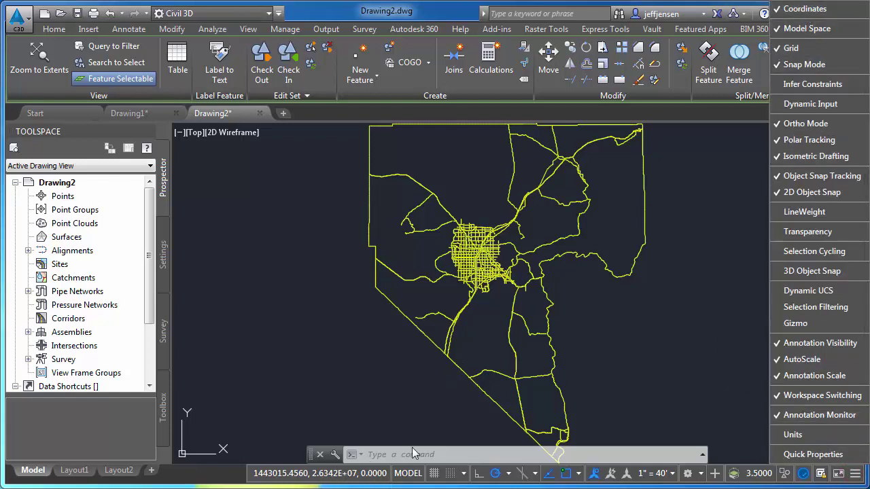
pyautogui.click(684, 413)
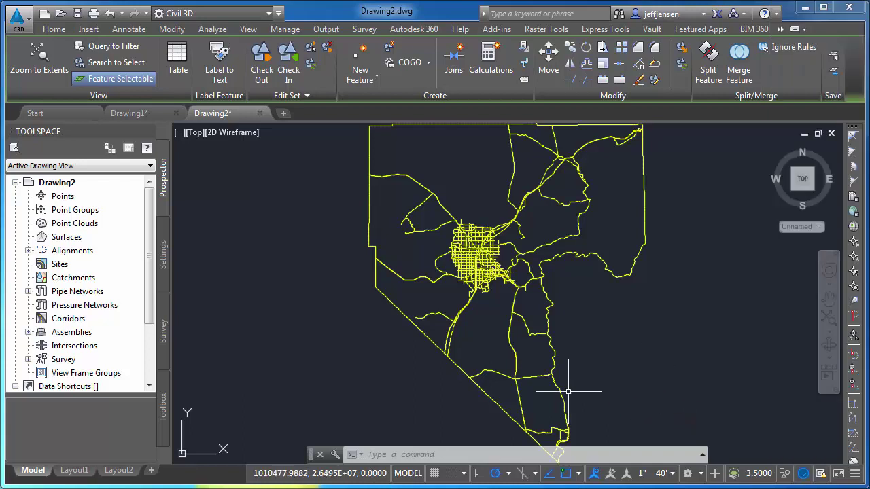
pyautogui.click(370, 474)
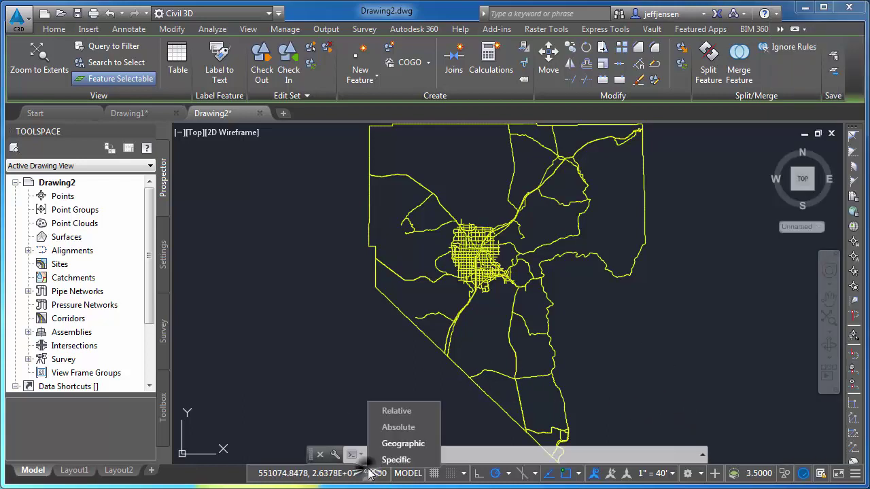
pyautogui.click(385, 444)
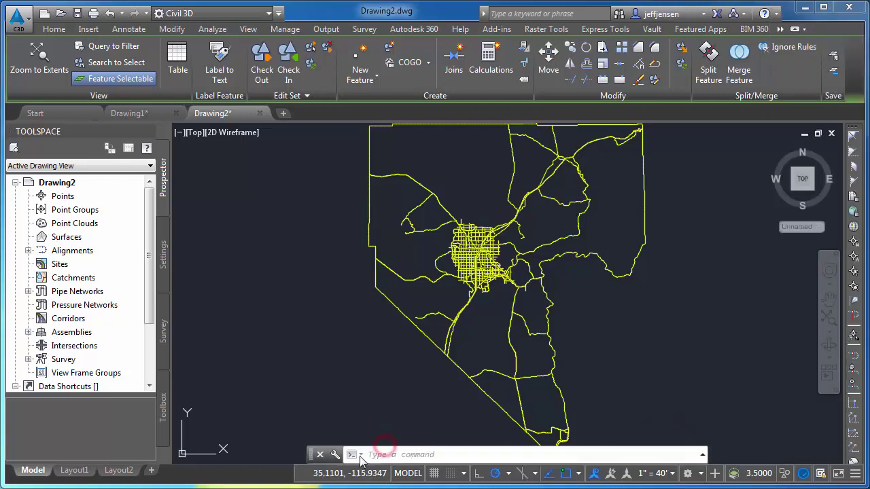
# Zoom in on a Las Vegas intersection of the yellow street lines.
pyautogui.scroll(5, 469, 271)
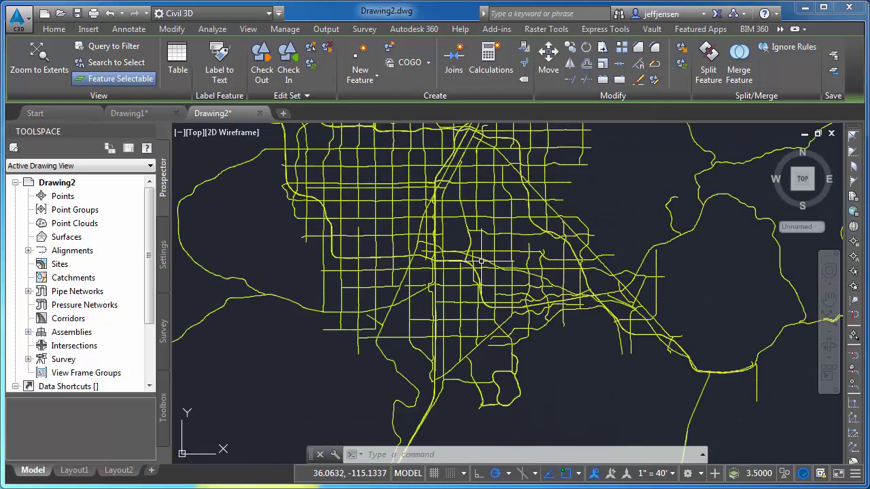
pyautogui.scroll(2, 466, 249)
pyautogui.scroll(2, 465, 306)
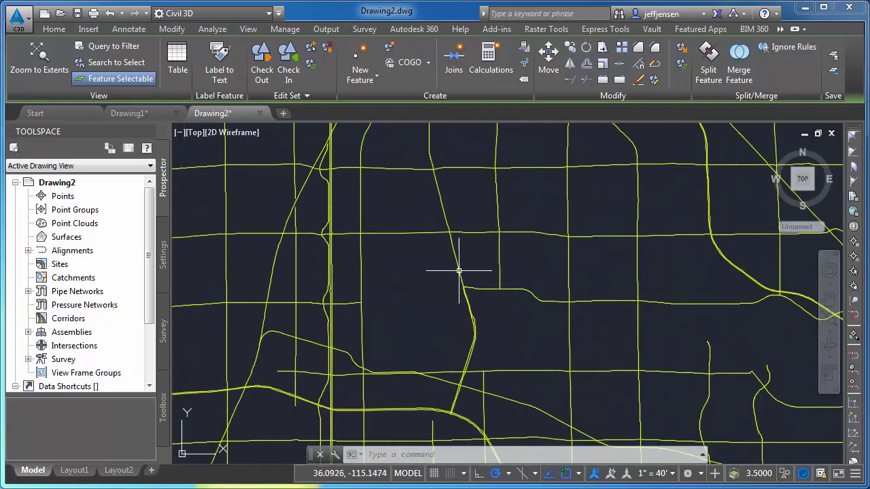
pyautogui.scroll(2, 449, 231)
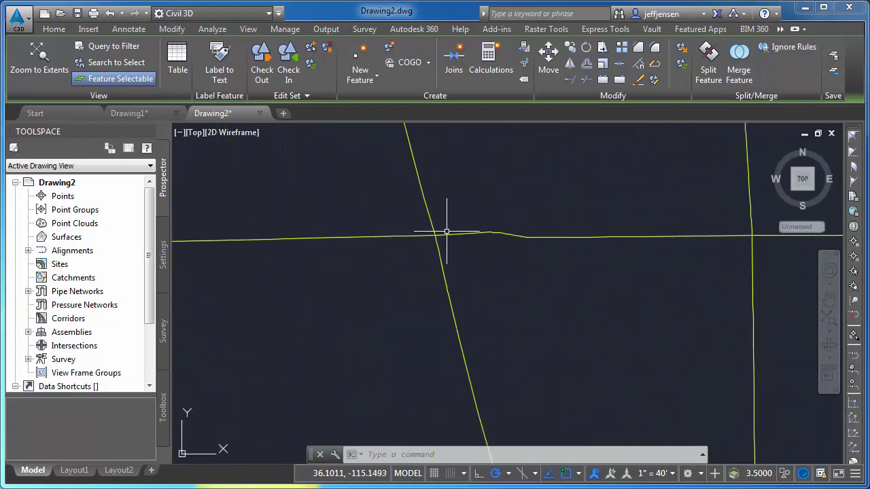
pyautogui.scroll(1, 435, 228)
pyautogui.scroll(1, 427, 236)
pyautogui.scroll(1, 401, 245)
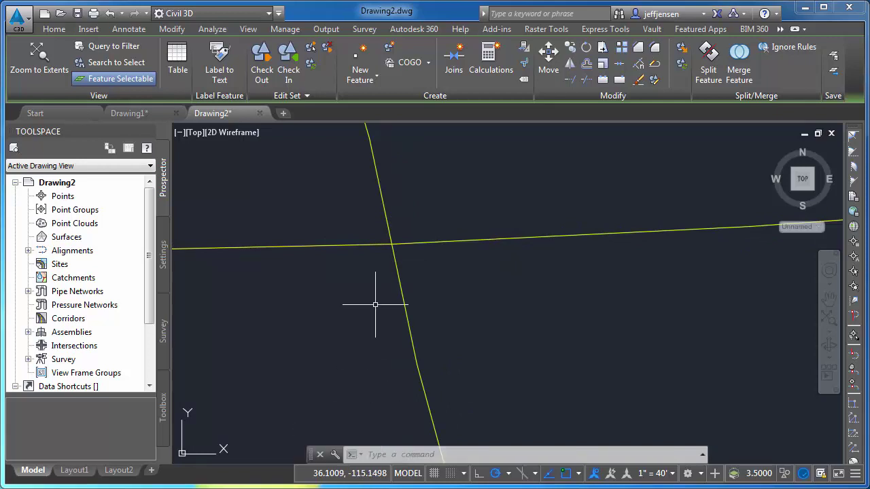
pyautogui.scroll(-1, 370, 298)
pyautogui.scroll(-1, 362, 295)
pyautogui.scroll(-2, 408, 294)
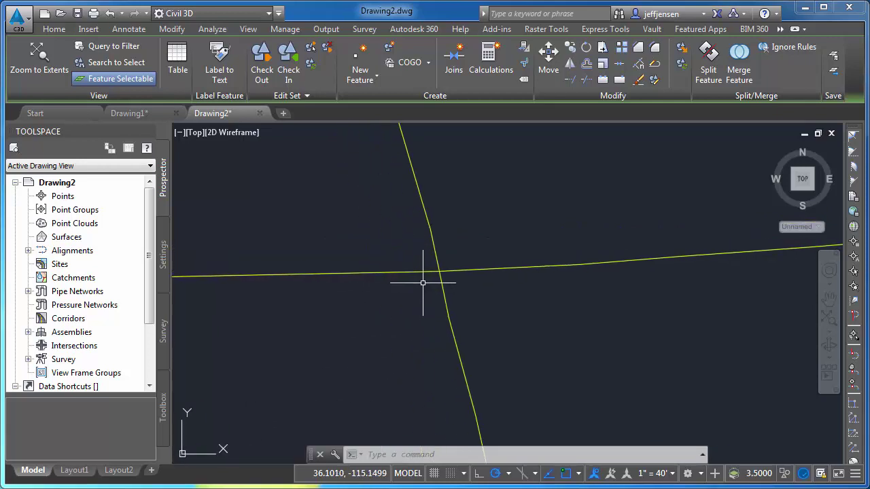
# Set latitude/longitude to degrees-minutes-seconds with GEOLATLONGFORMAT option 1.
pyautogui.write('G')
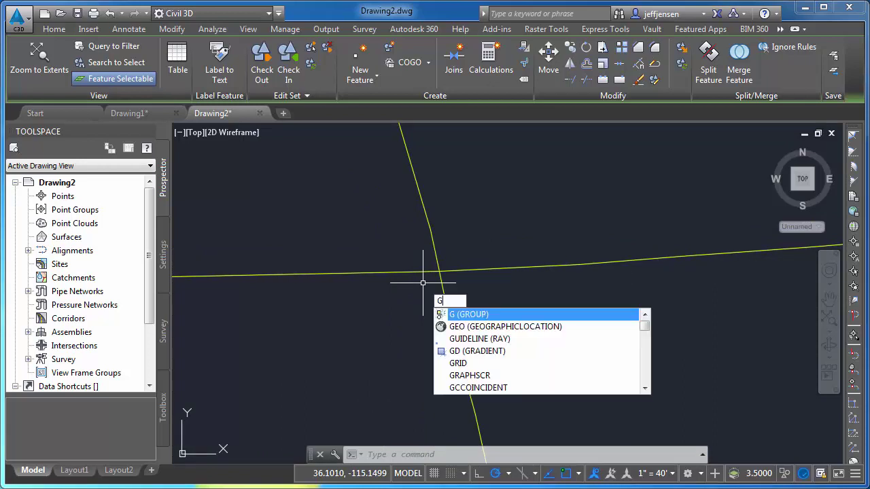
pyautogui.write('EOLAT')
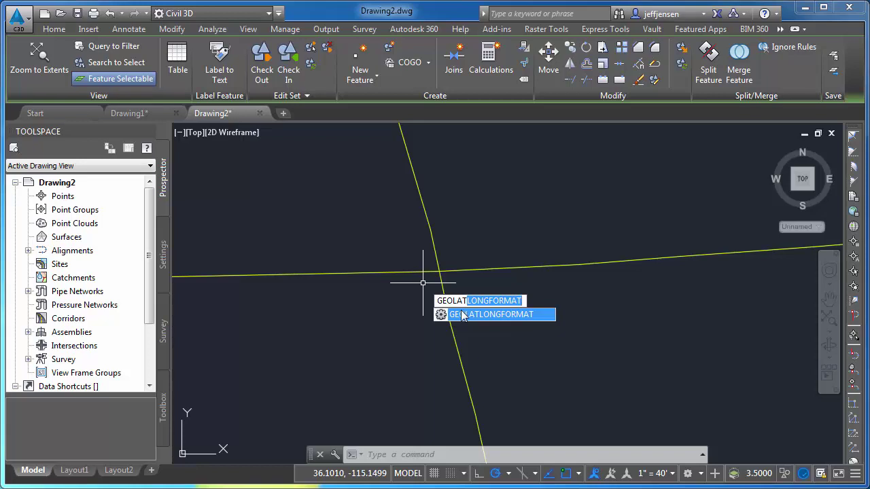
pyautogui.click(462, 315)
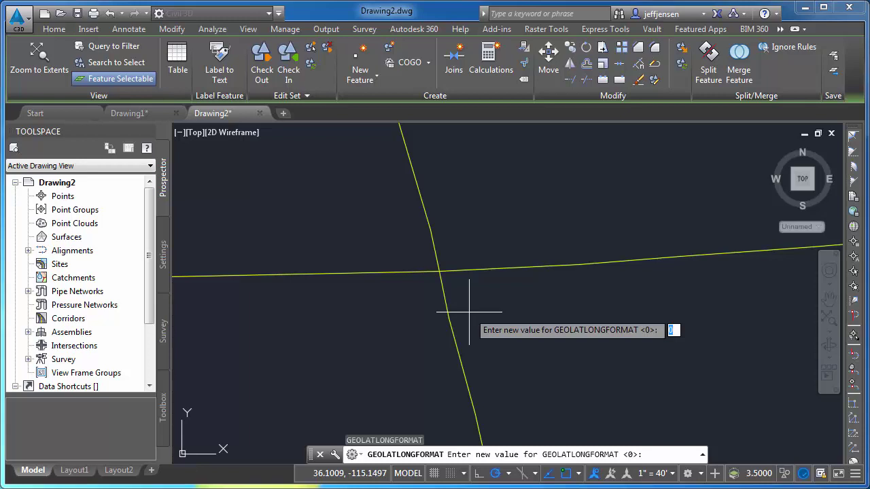
pyautogui.press('Return')
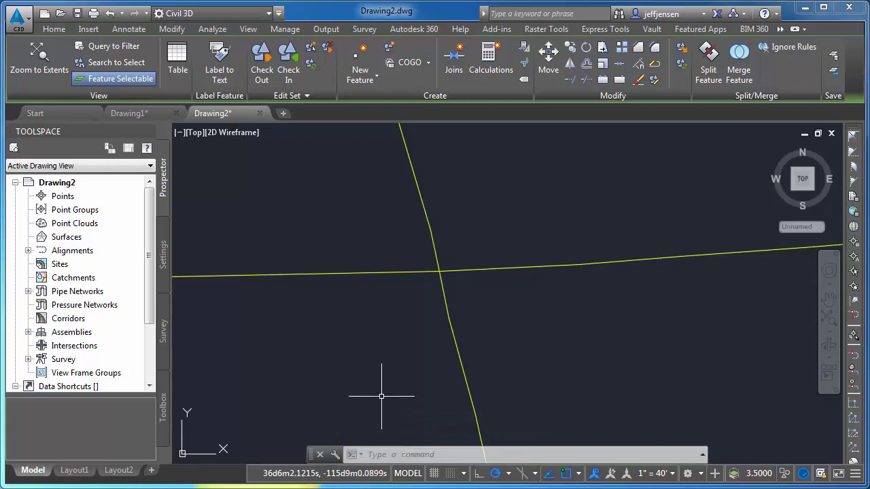
# Switch the status-bar coordinate readout back to Absolute X, Y, Z.
pyautogui.rightClick(342, 473)
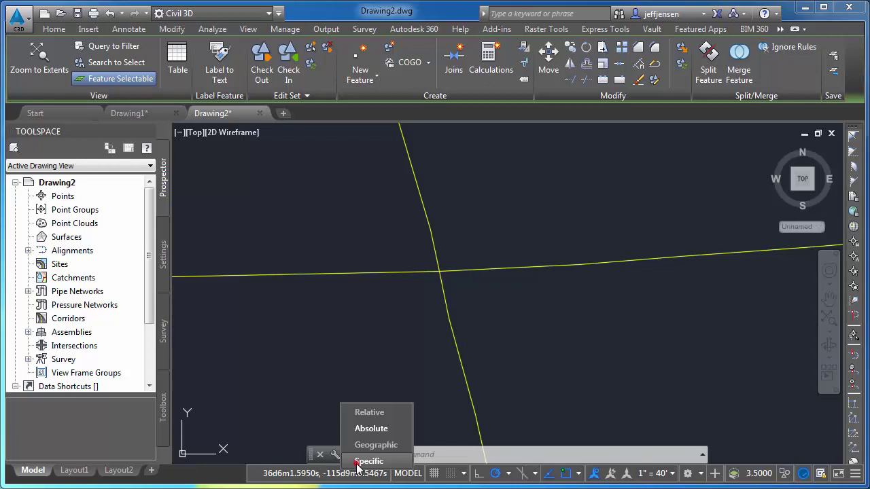
pyautogui.click(367, 461)
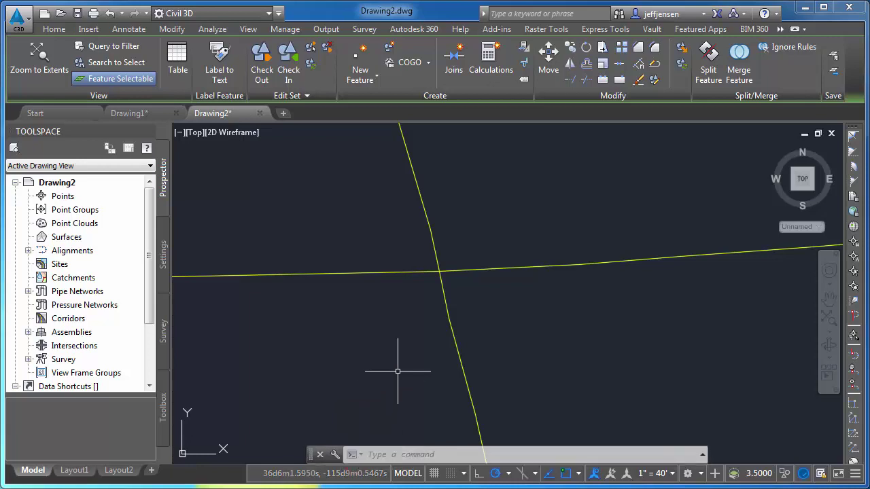
pyautogui.rightClick(359, 472)
pyautogui.click(378, 426)
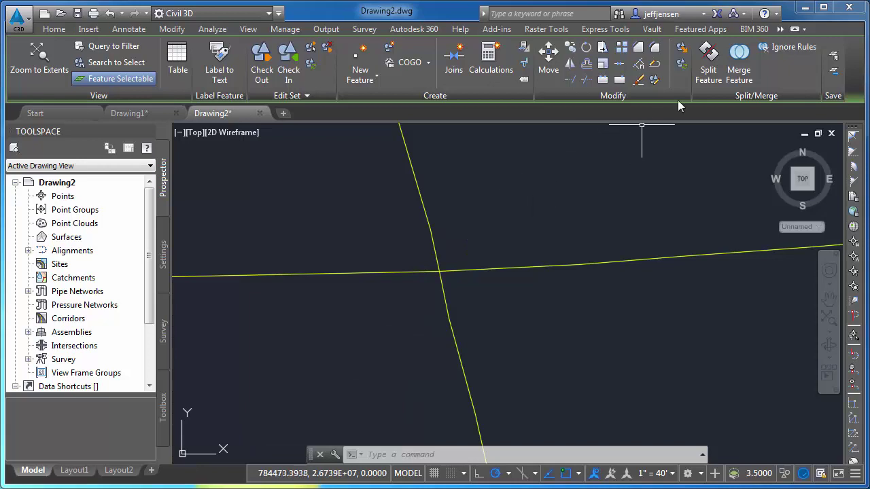
# Open Set Location From Map on the Geolocation tab and search for the street address.
pyautogui.click(781, 30)
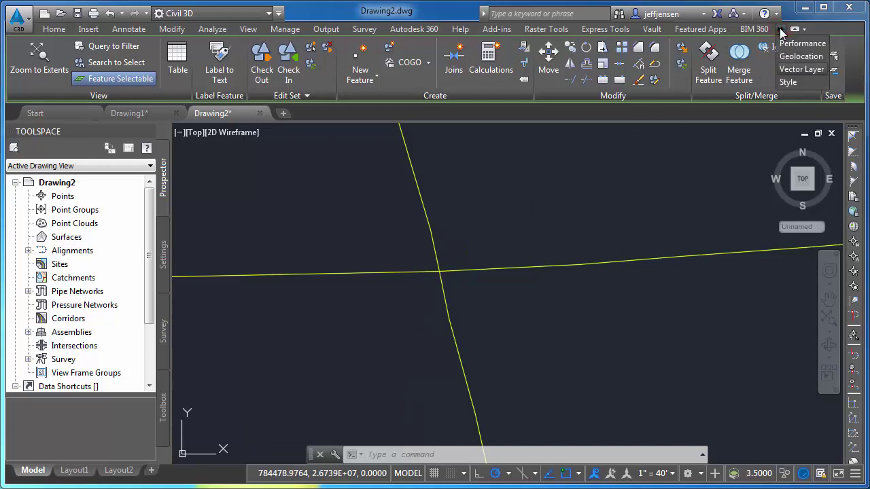
pyautogui.click(791, 57)
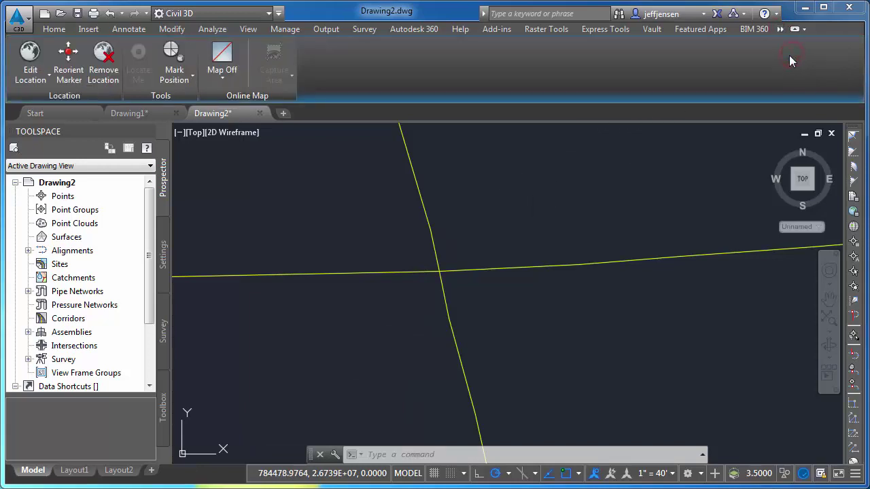
pyautogui.click(30, 76)
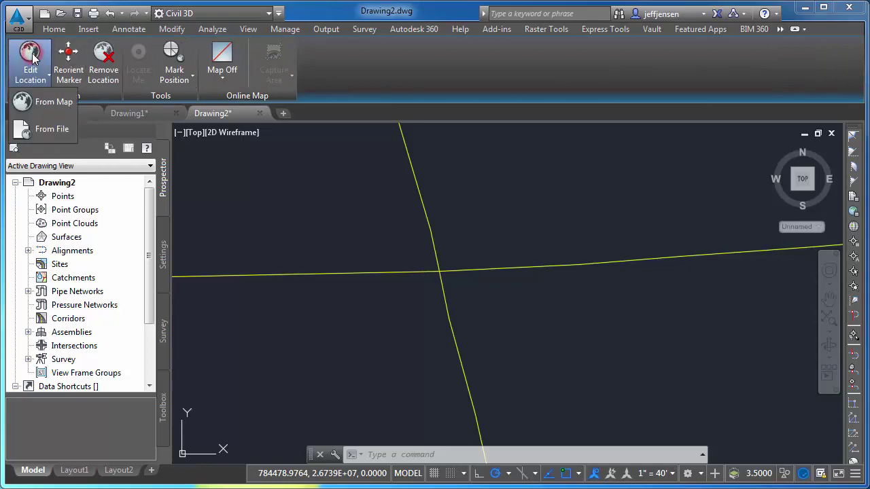
pyautogui.click(51, 103)
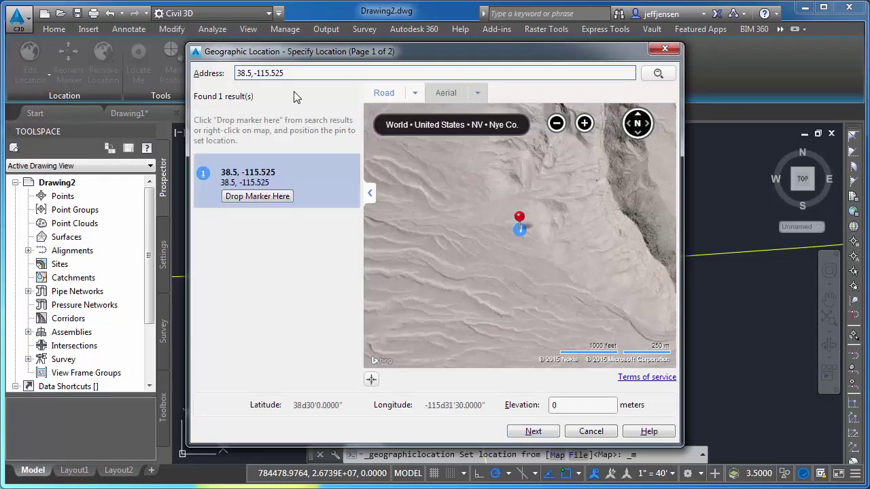
pyautogui.moveTo(297, 74); pyautogui.dragTo(234, 75)
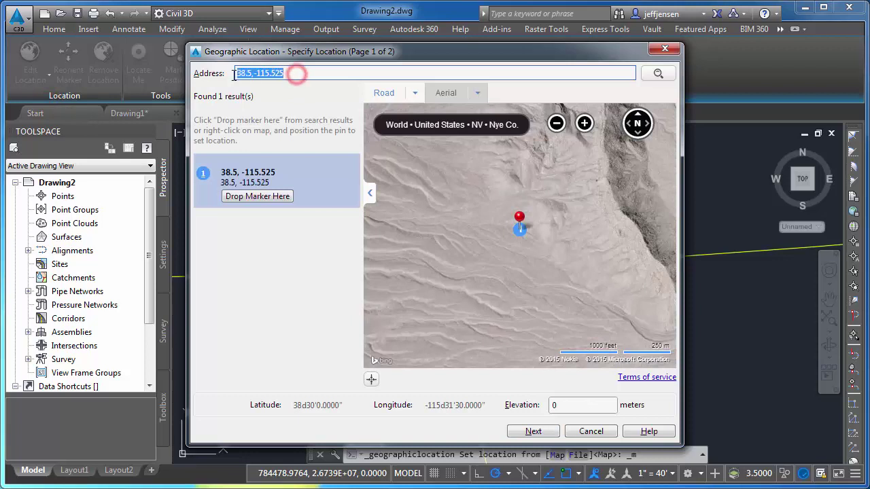
pyautogui.write('4505 S Maryland Pkwy, Las Vegas')
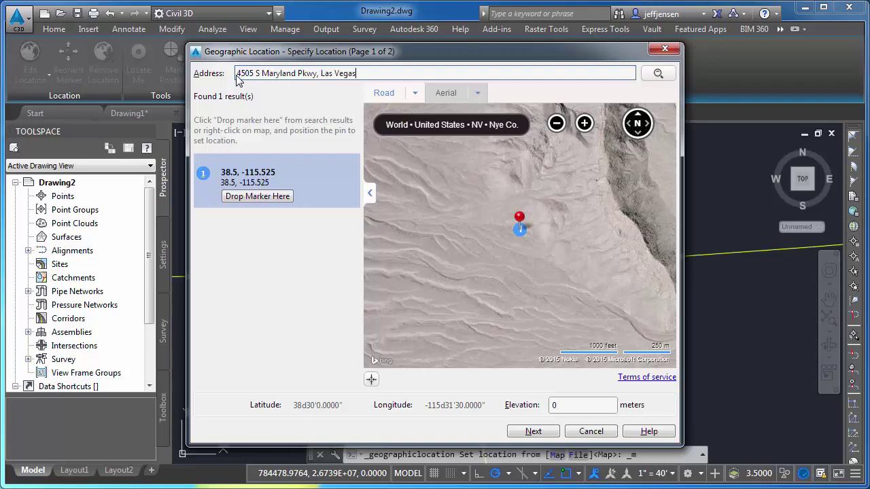
pyautogui.press('Return')
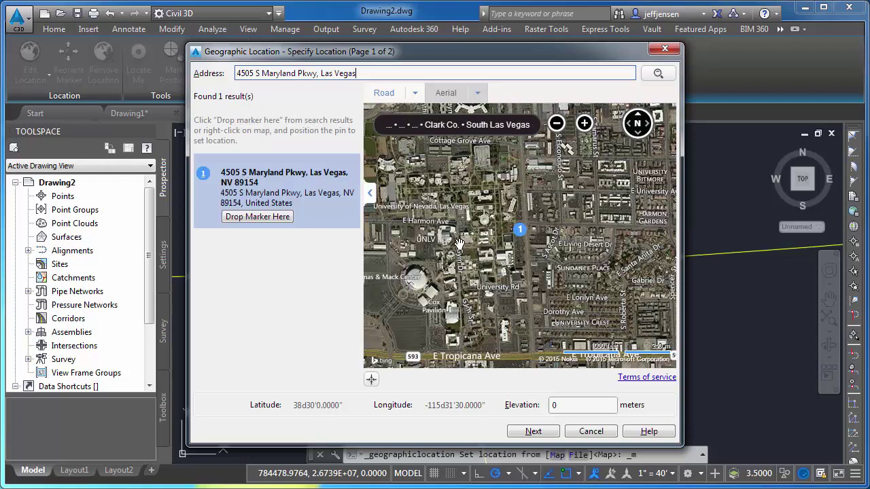
# Pan and zoom to E Tropicana Ave and move the location marker to the intersection.
pyautogui.moveTo(367, 357); pyautogui.dragTo(439, 281)
pyautogui.scroll(5, 440, 281)
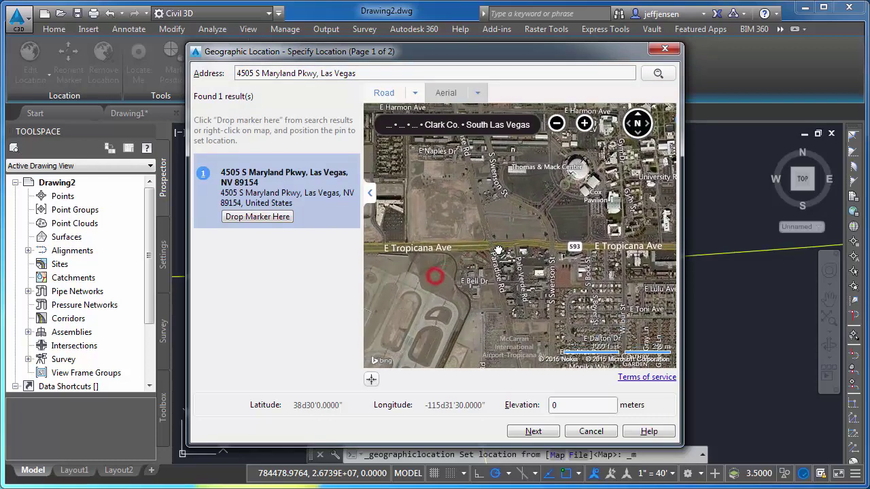
pyautogui.scroll(3, 461, 202)
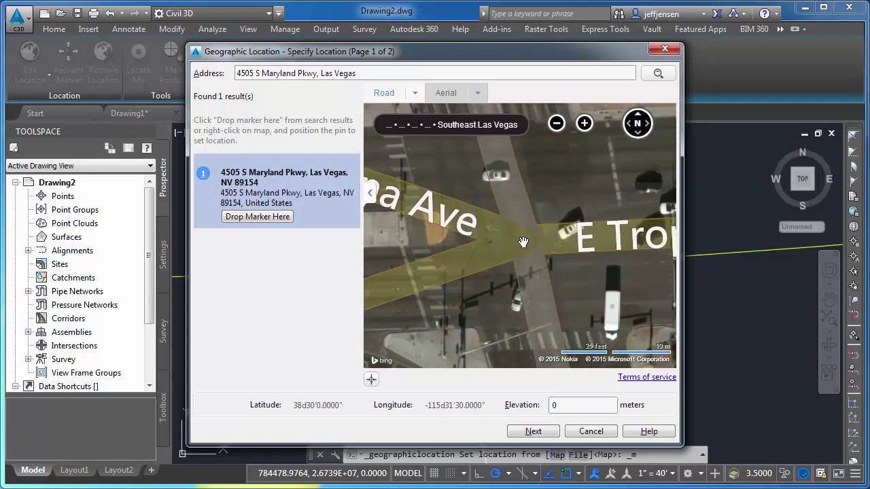
pyautogui.rightClick(523, 240)
pyautogui.click(538, 246)
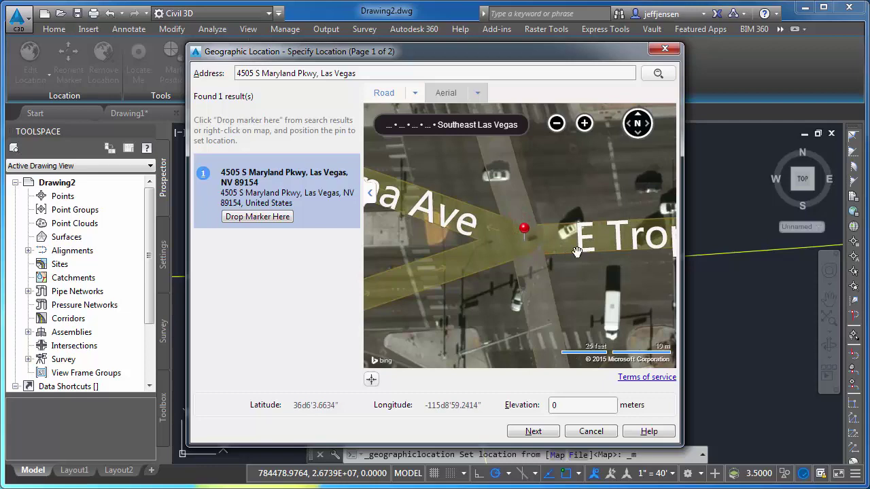
# Choose NV83-EF, pick the street-line intersection as the location point, and accept the north direction.
pyautogui.click(538, 433)
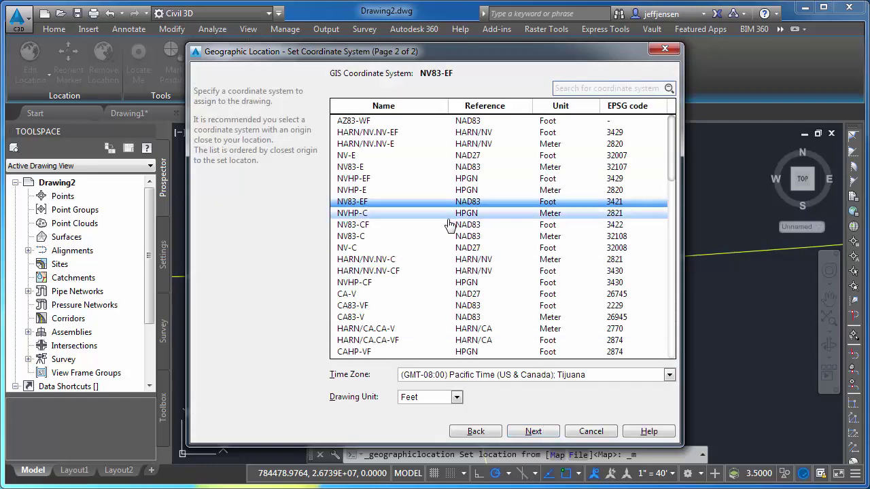
pyautogui.click(438, 202)
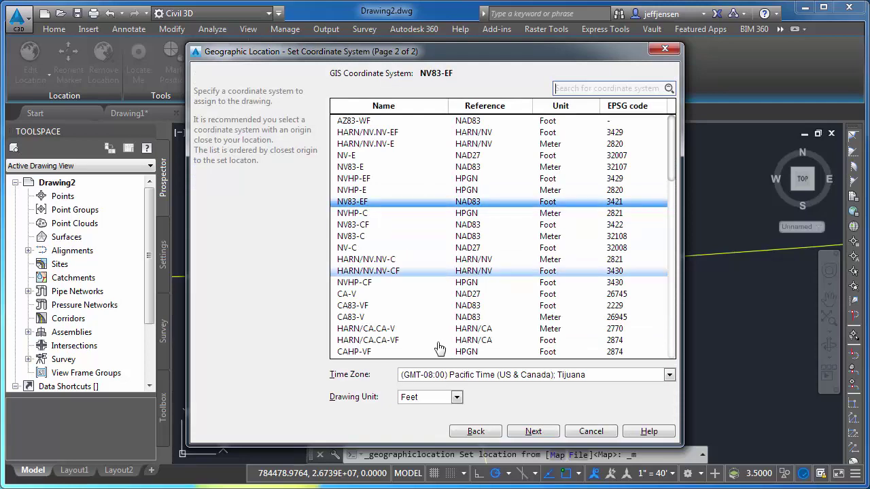
pyautogui.click(533, 433)
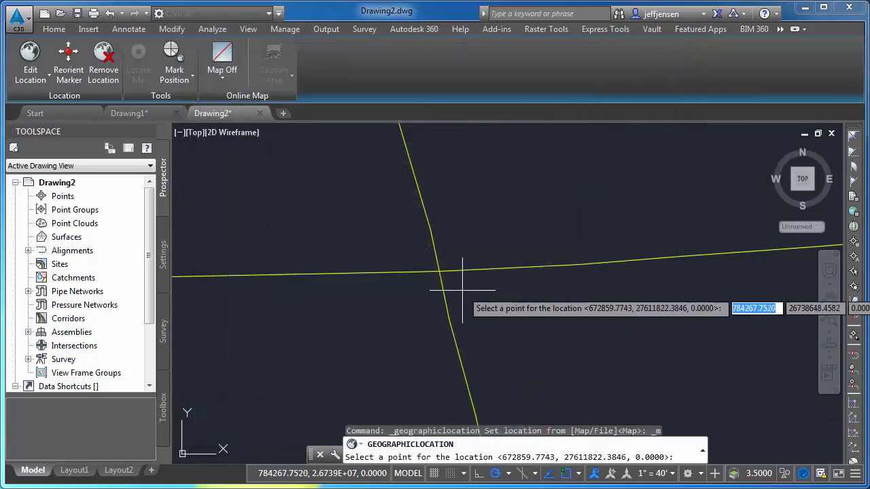
pyautogui.click(440, 271)
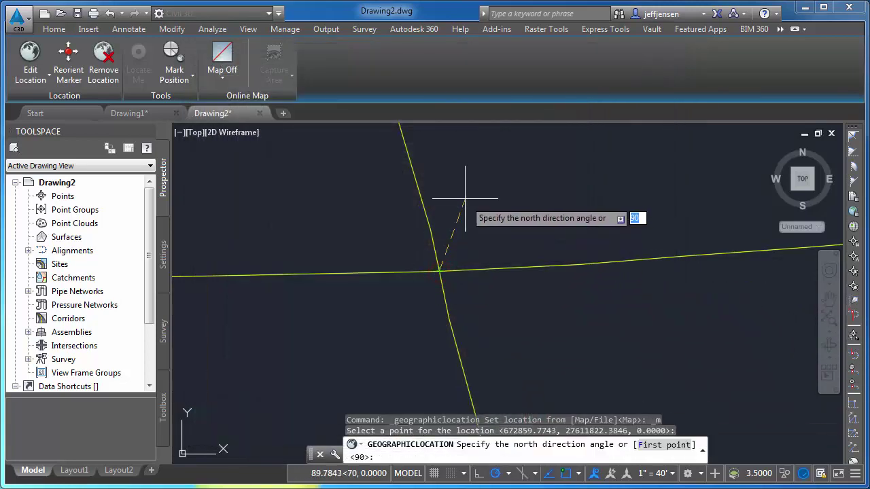
pyautogui.click(438, 166)
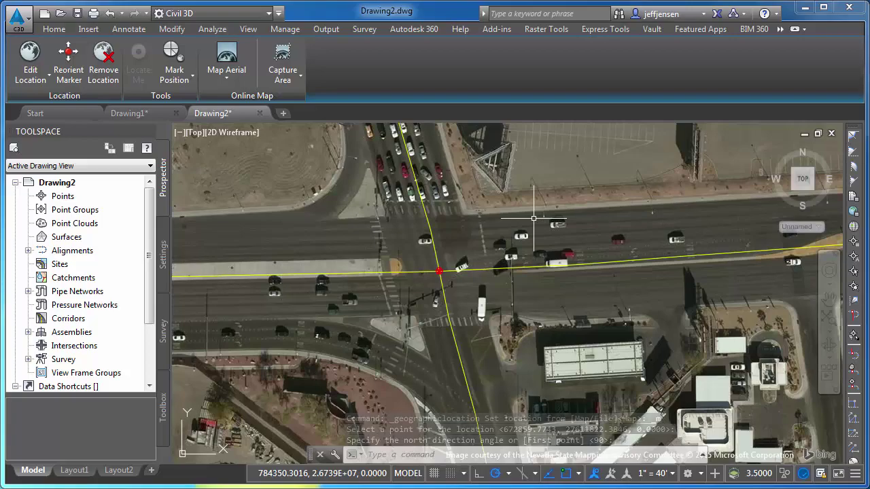
# Zoom out and pan the aerial view to recentre the E Tropicana Ave marker.
pyautogui.scroll(-4, 483, 291)
pyautogui.scroll(-3, 483, 291)
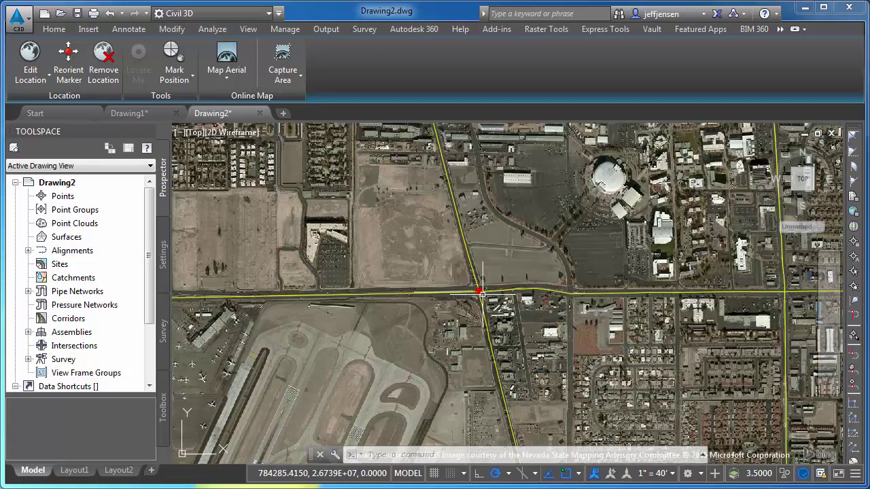
pyautogui.scroll(-2, 480, 293)
pyautogui.scroll(-1, 481, 293)
pyautogui.scroll(-1, 482, 293)
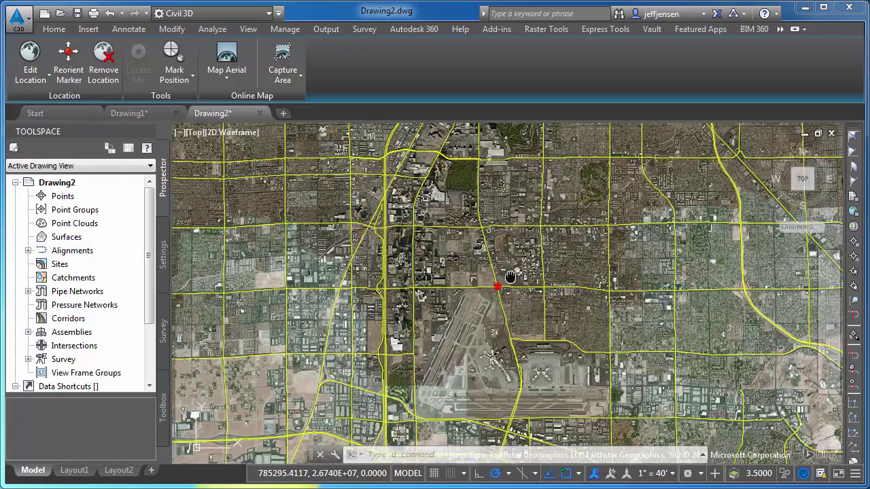
pyautogui.moveTo(429, 317); pyautogui.dragTo(478, 297, button='middle')
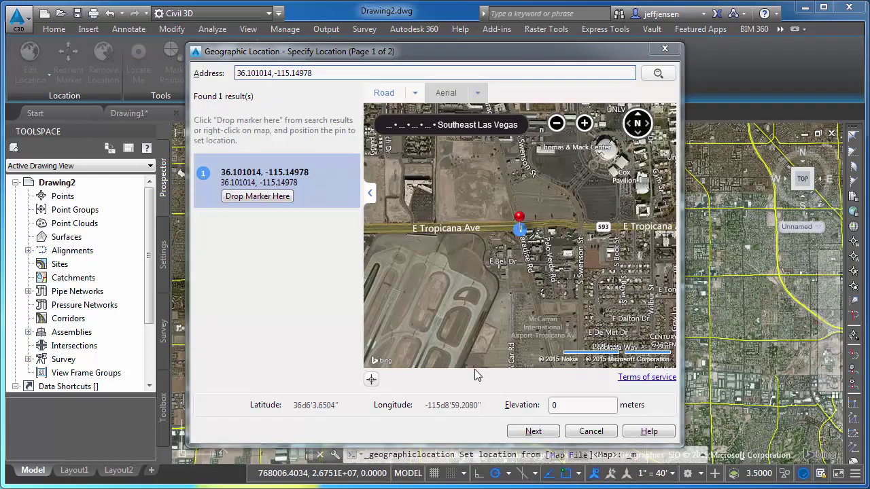
# Step through the Geographic Location pages unchanged, cancel the point pick, and zoom in on the marker.
pyautogui.click(532, 431)
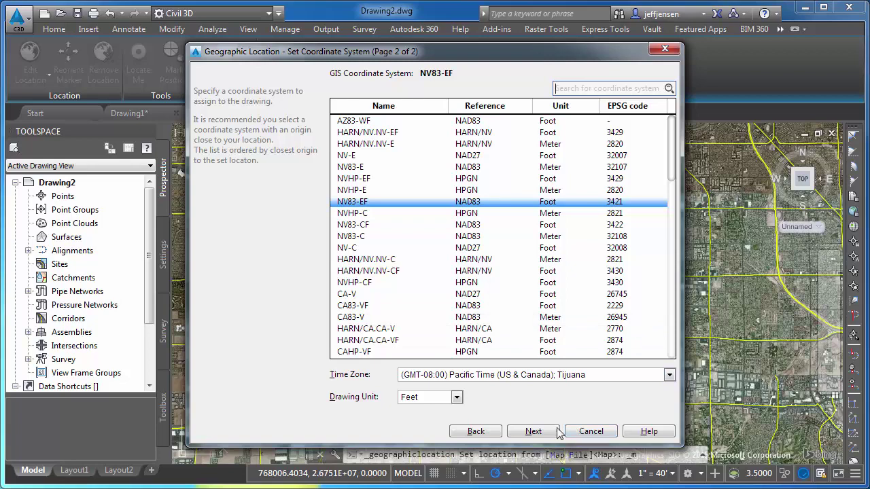
pyautogui.click(534, 432)
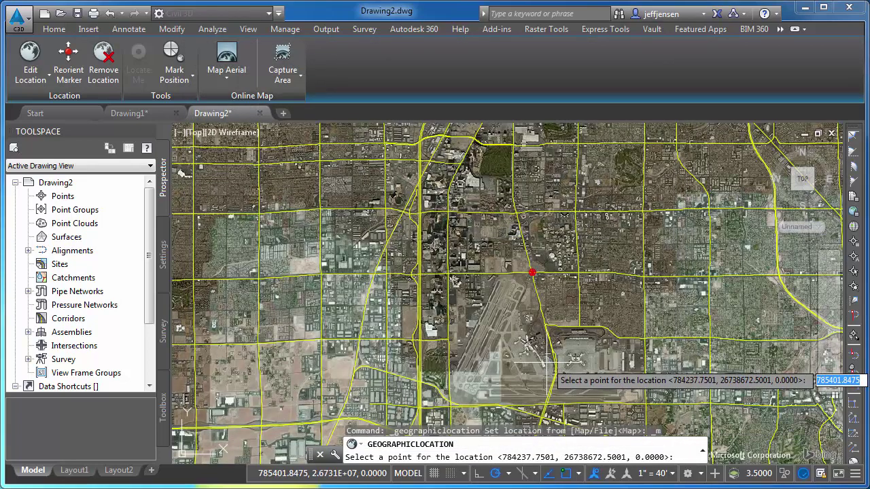
pyautogui.press('Escape')
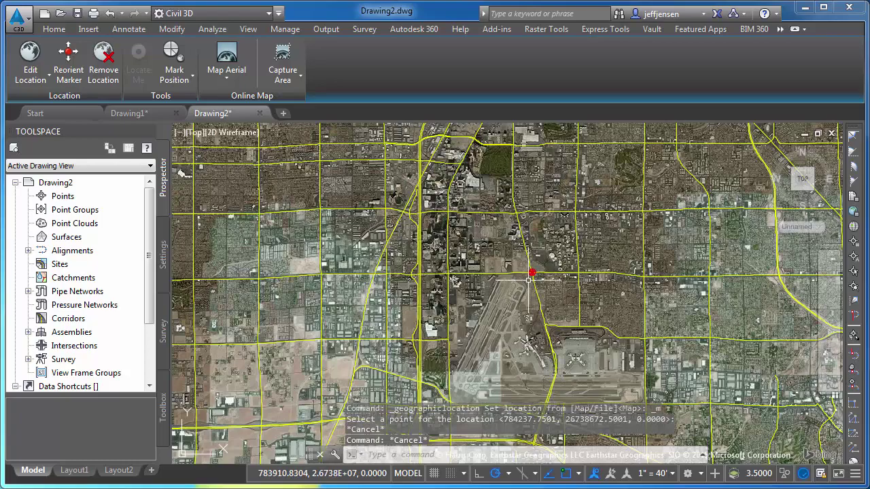
pyautogui.scroll(2, 529, 280)
pyautogui.scroll(1, 523, 285)
pyautogui.scroll(2, 513, 295)
pyautogui.scroll(2, 504, 309)
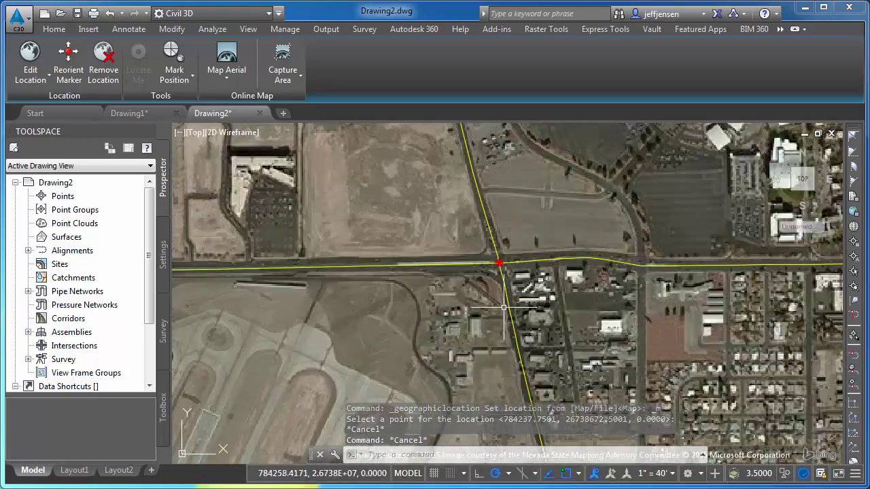
# Add two new layouts, Layout3 and one more, alongside Layout1.
pyautogui.click(151, 471)
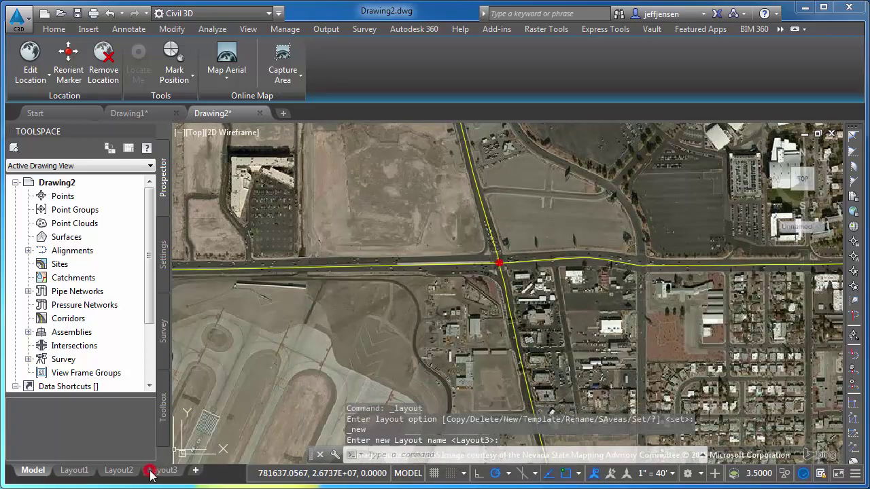
pyautogui.click(194, 471)
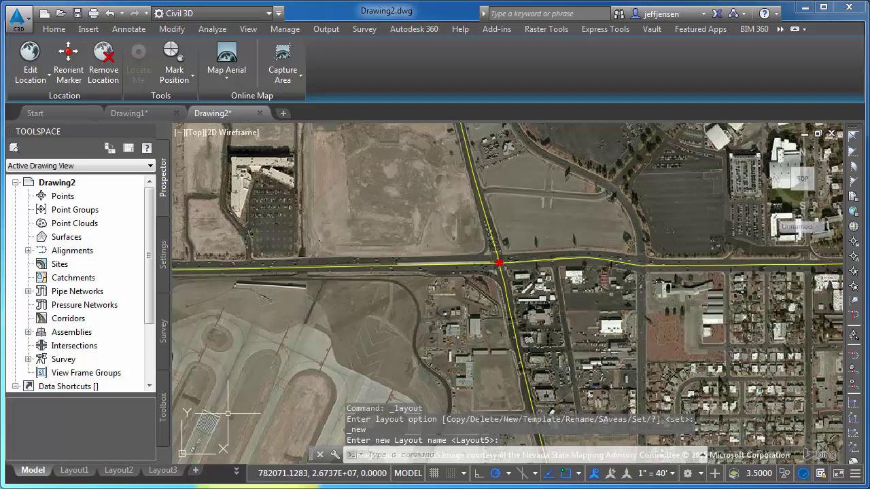
pyautogui.click(72, 470)
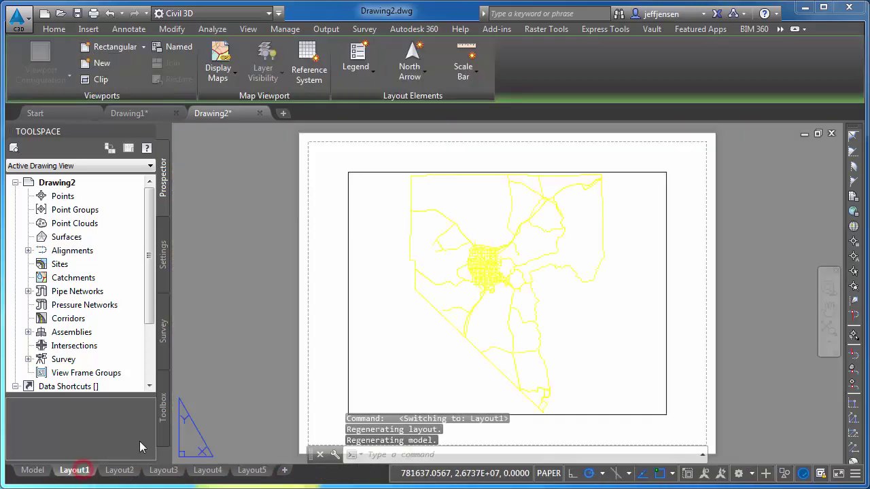
# Zoom and pan Layout1's viewport onto the red-marked intersection, then return to model space.
pyautogui.doubleClick(394, 344)
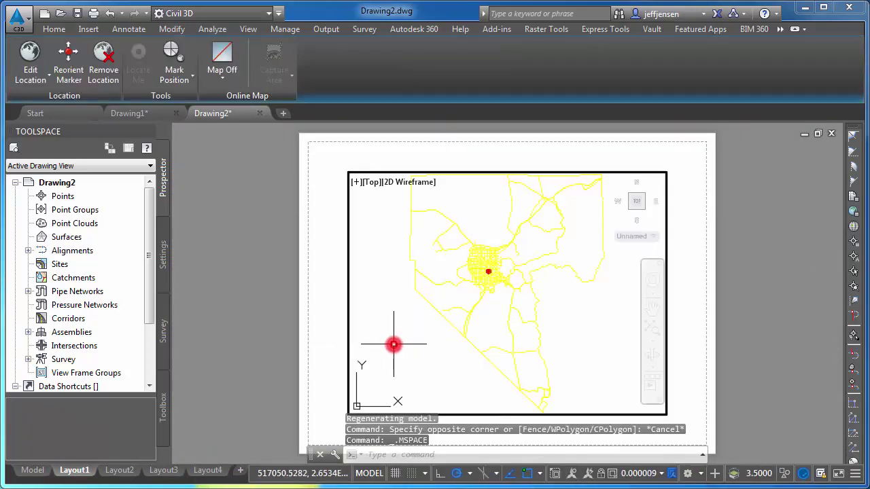
pyautogui.scroll(2, 474, 285)
pyautogui.scroll(2, 482, 266)
pyautogui.scroll(2, 505, 252)
pyautogui.moveTo(480, 253); pyautogui.dragTo(480, 340, button='middle')
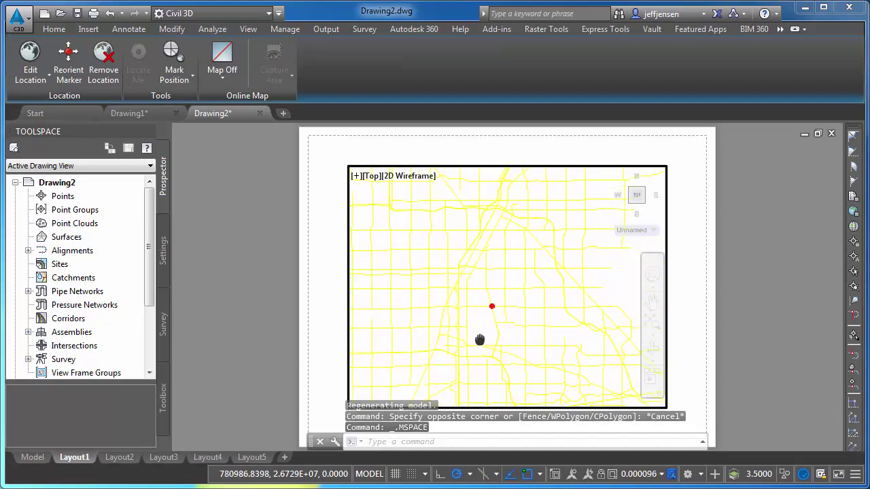
pyautogui.scroll(2, 489, 305)
pyautogui.scroll(2, 511, 295)
pyautogui.moveTo(510, 294); pyautogui.dragTo(510, 315, button='middle')
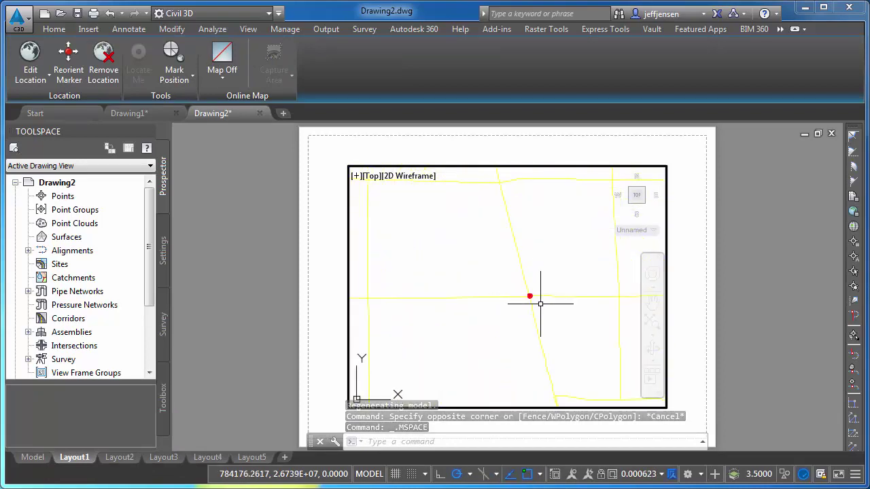
pyautogui.click(45, 460)
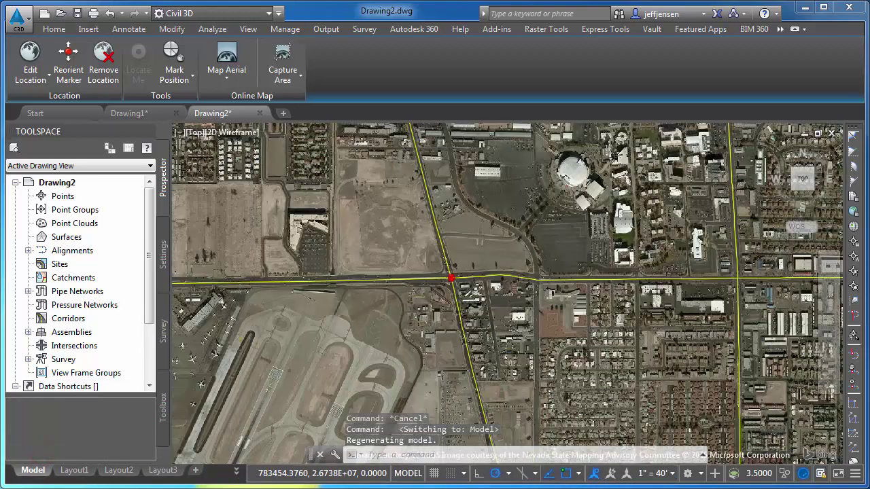
# Capture a rectangular area of the Bing aerial map around the marked Tropicana intersection.
pyautogui.scroll(-2, 392, 301)
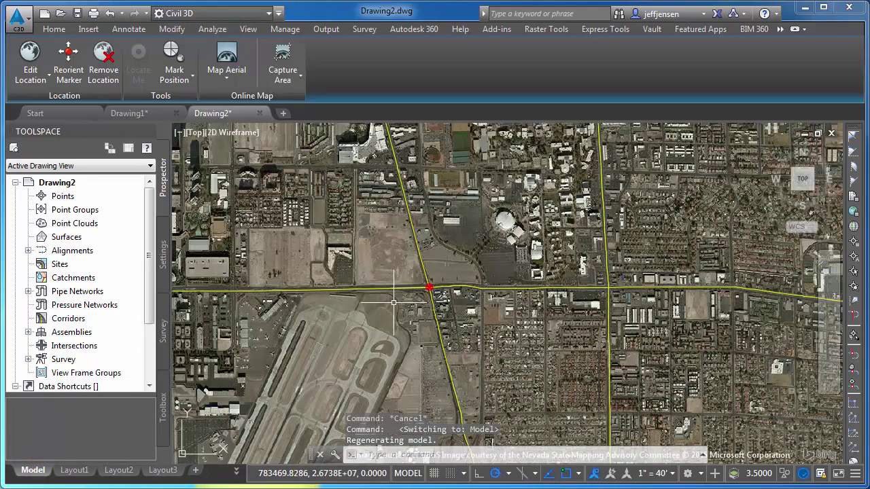
pyautogui.click(283, 60)
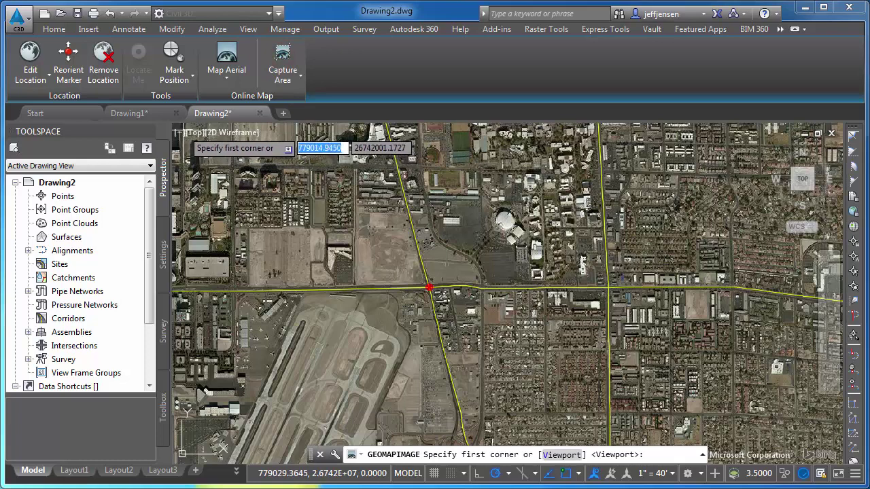
pyautogui.click(180, 127)
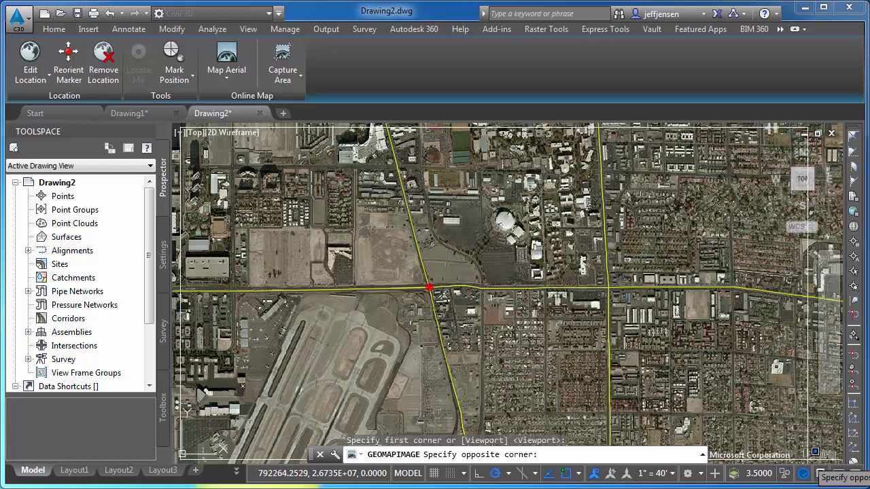
pyautogui.click(808, 450)
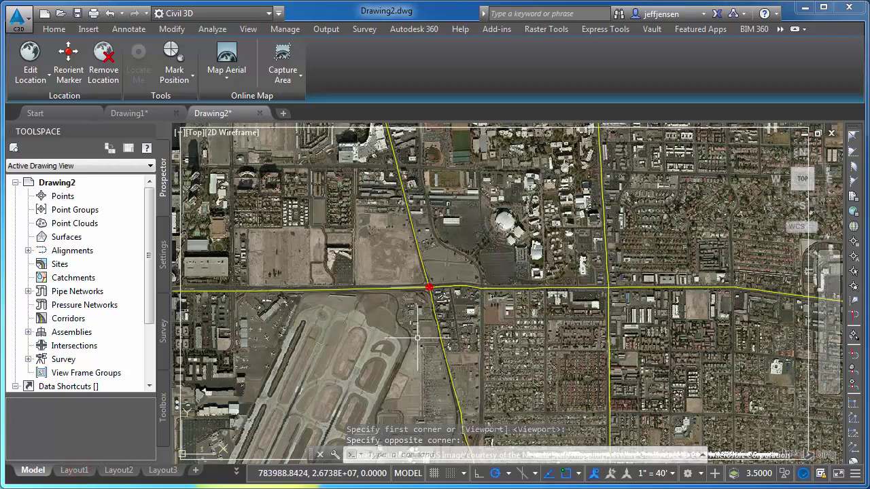
# Frame the captured map in Layout1's viewport and select the map image.
pyautogui.click(79, 471)
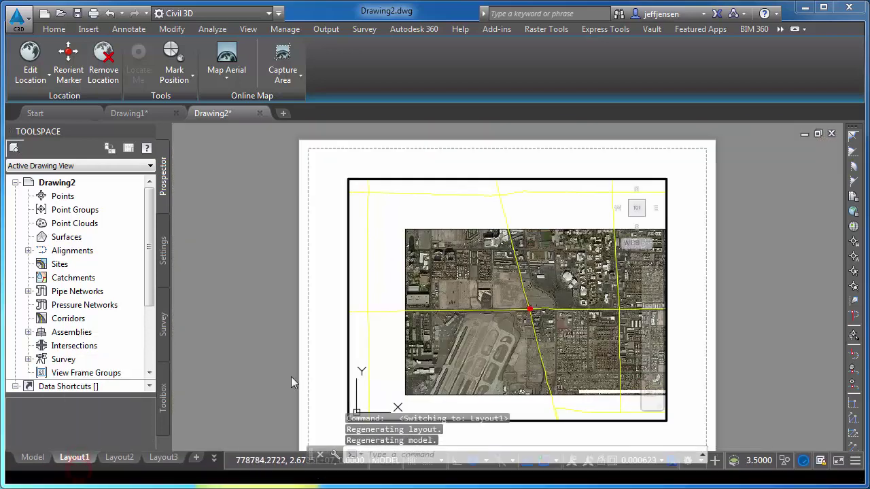
pyautogui.moveTo(538, 309); pyautogui.dragTo(489, 307, button='middle')
pyautogui.scroll(3, 489, 307)
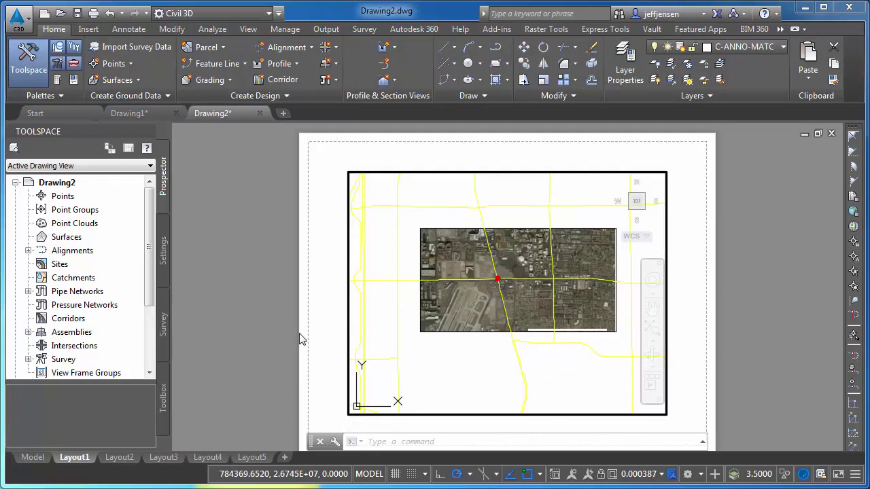
pyautogui.click(420, 250)
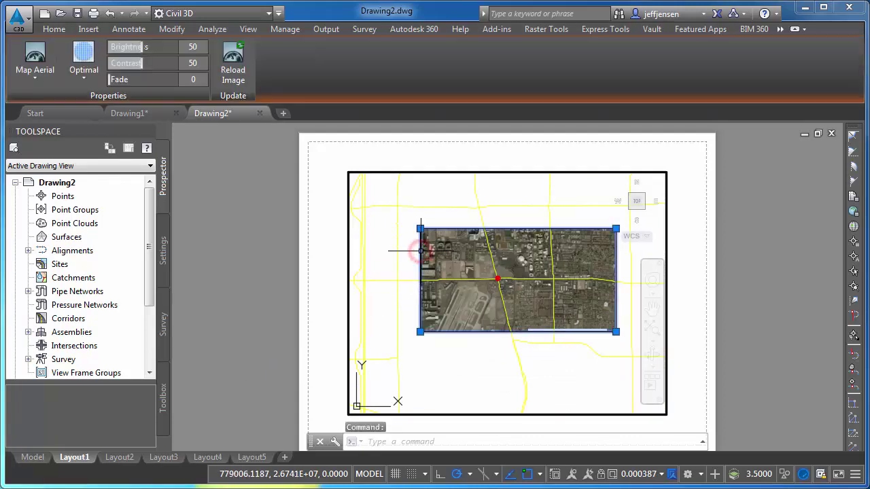
# Switch the map image to Road, then Hybrid, then back to Aerial style.
pyautogui.click(36, 83)
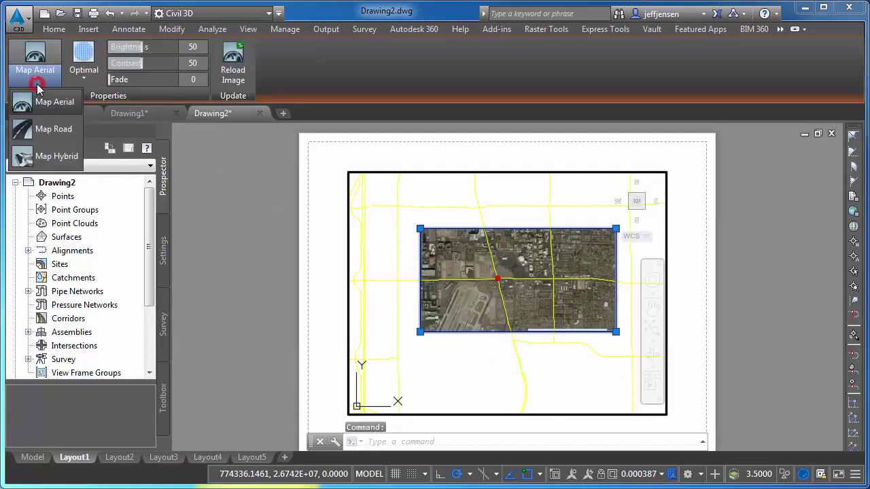
pyautogui.click(27, 129)
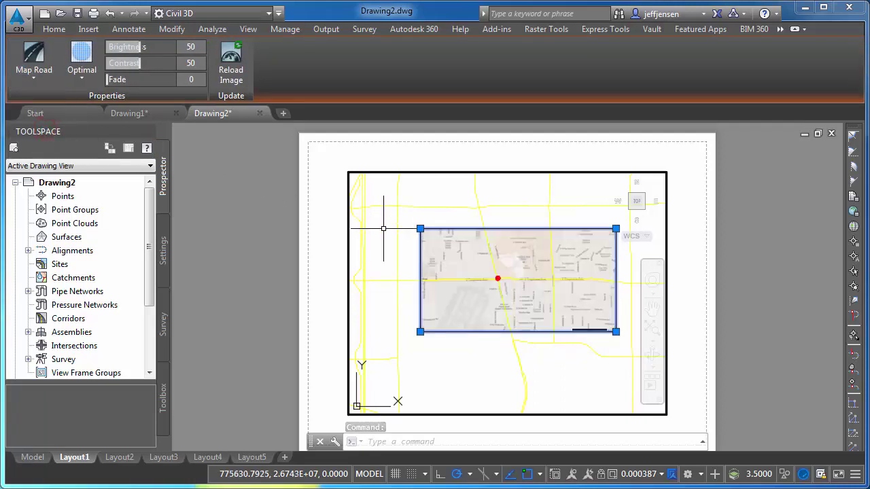
pyautogui.click(34, 78)
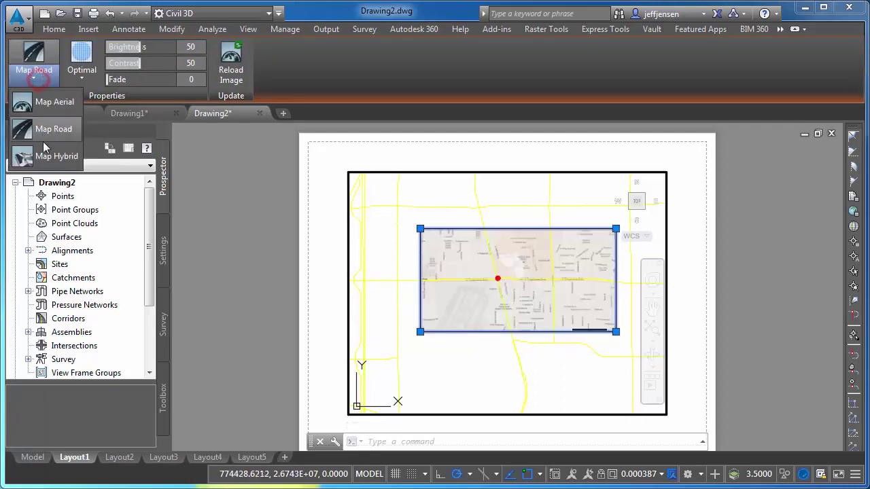
pyautogui.click(43, 156)
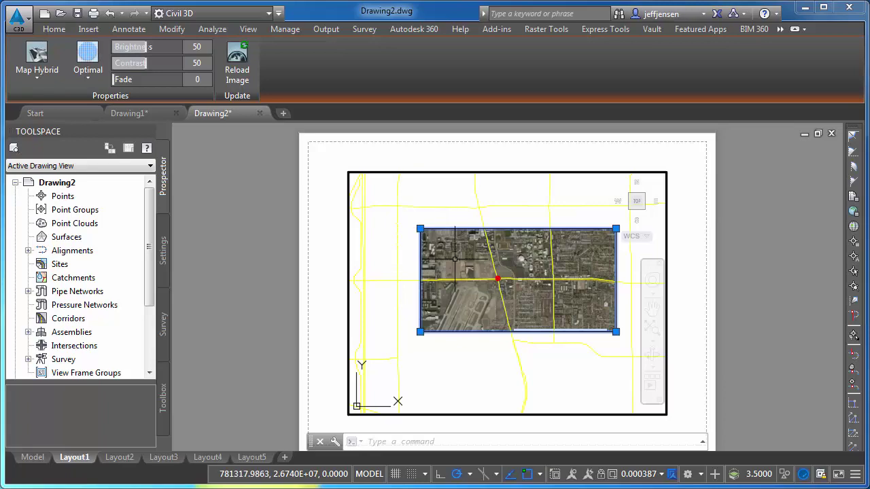
pyautogui.scroll(4, 465, 259)
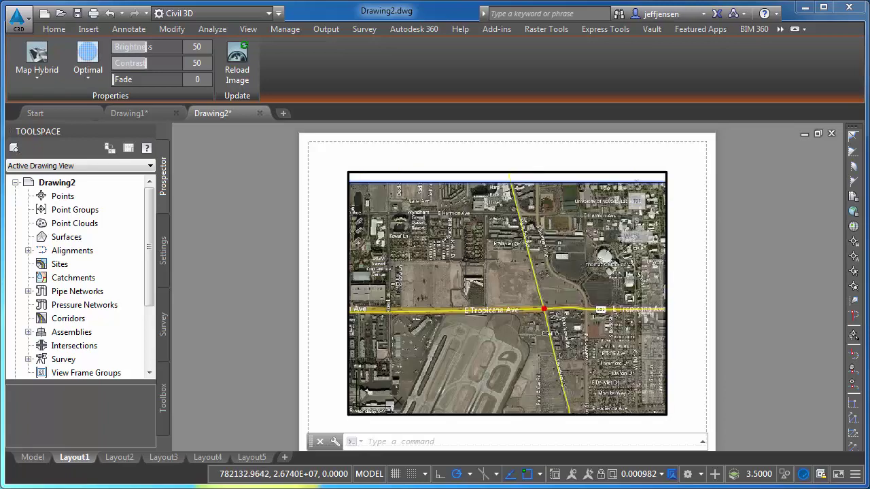
pyautogui.scroll(2, 466, 260)
pyautogui.click(37, 73)
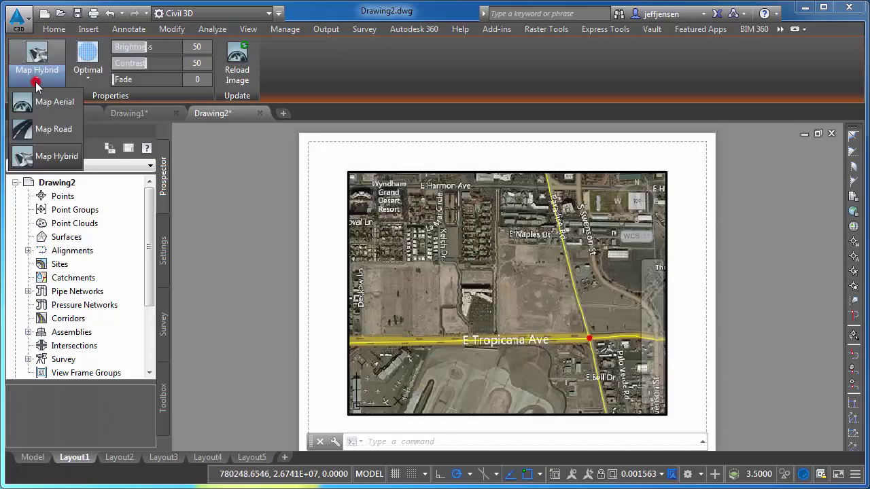
pyautogui.click(45, 100)
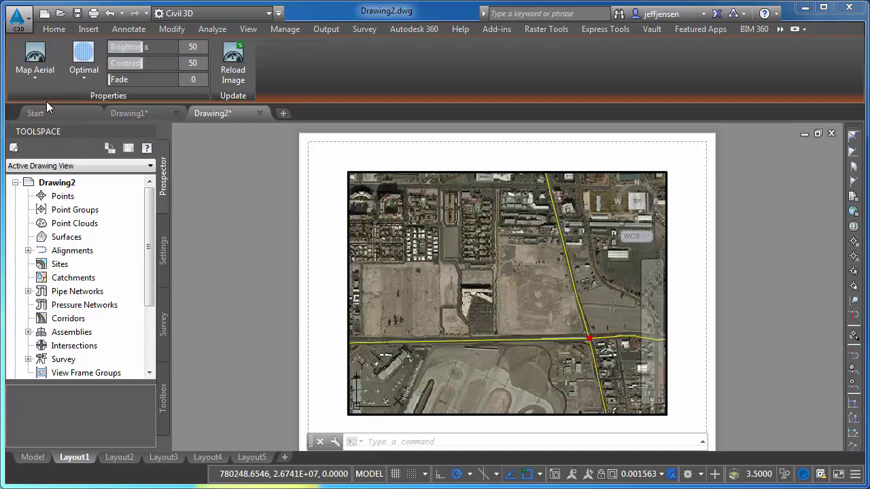
# Reload the captured map image at optimized resolution and zoom out in the viewport.
pyautogui.click(235, 60)
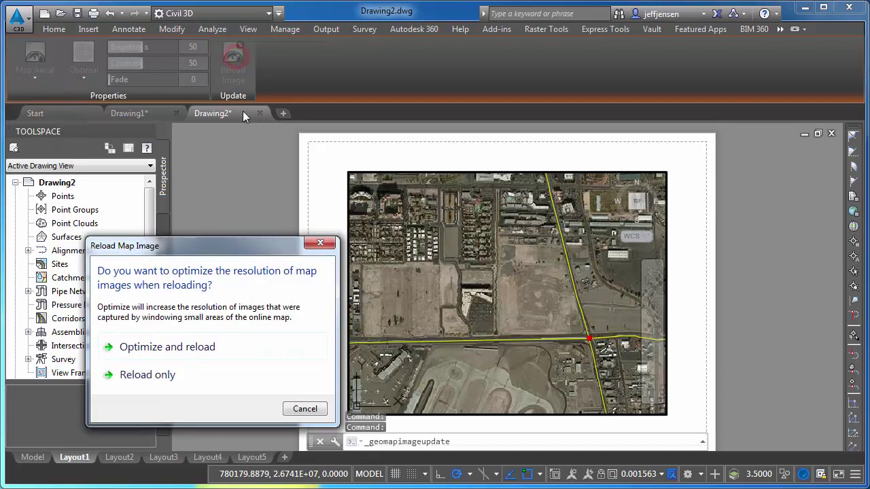
pyautogui.click(140, 347)
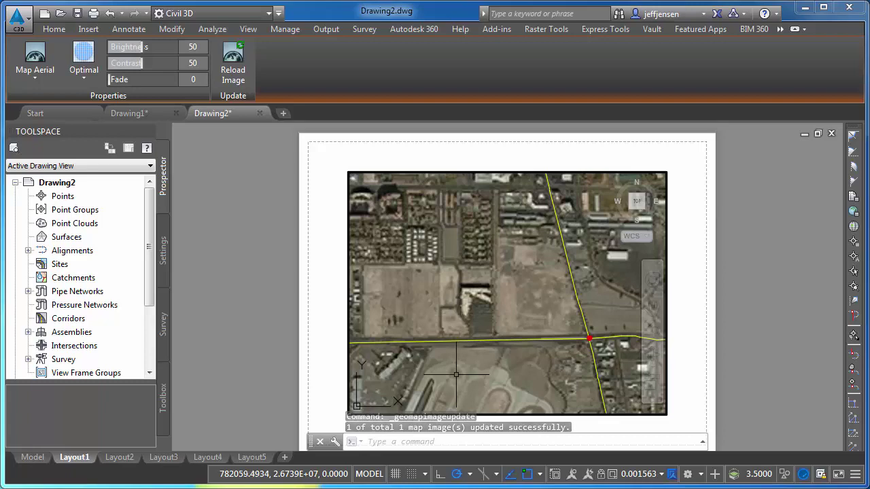
pyautogui.scroll(-2, 424, 294)
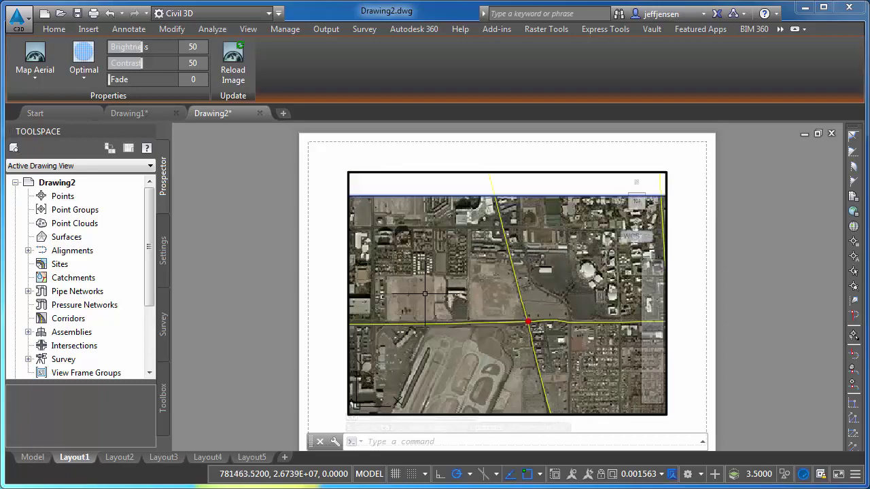
pyautogui.scroll(-2, 424, 295)
pyautogui.scroll(-2, 423, 289)
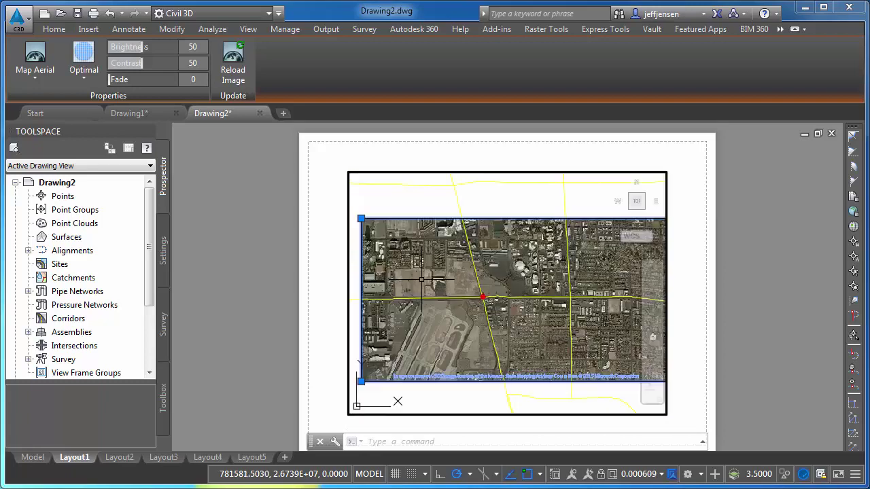
pyautogui.scroll(-2, 421, 279)
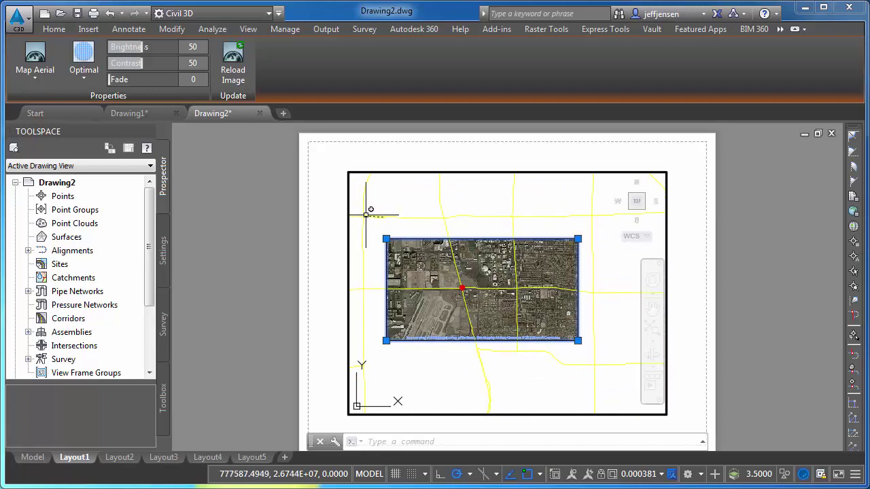
pyautogui.click(54, 29)
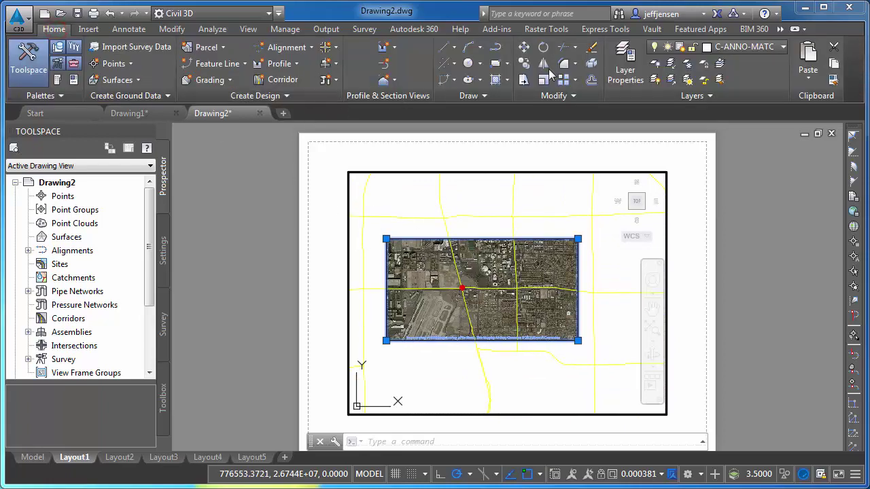
# Turn the C-ANNO-MATC-PATT layer off, confirming the prompt, then turn it back on.
pyautogui.click(655, 48)
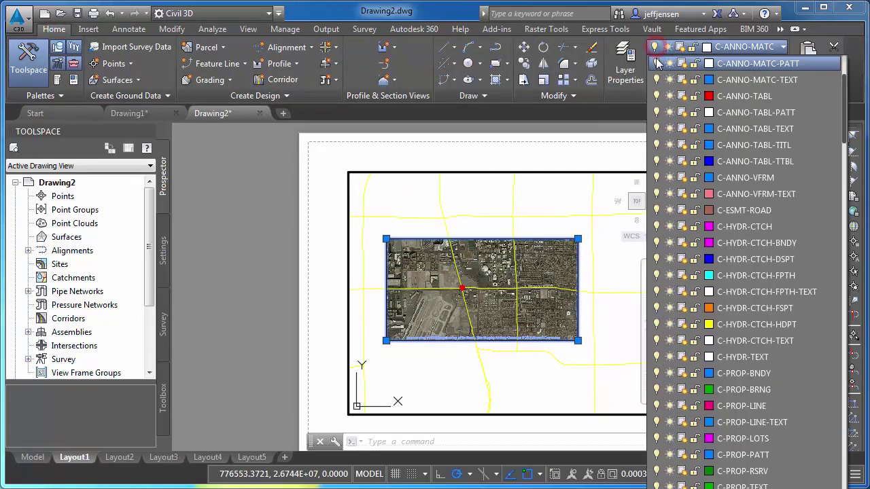
pyautogui.click(656, 63)
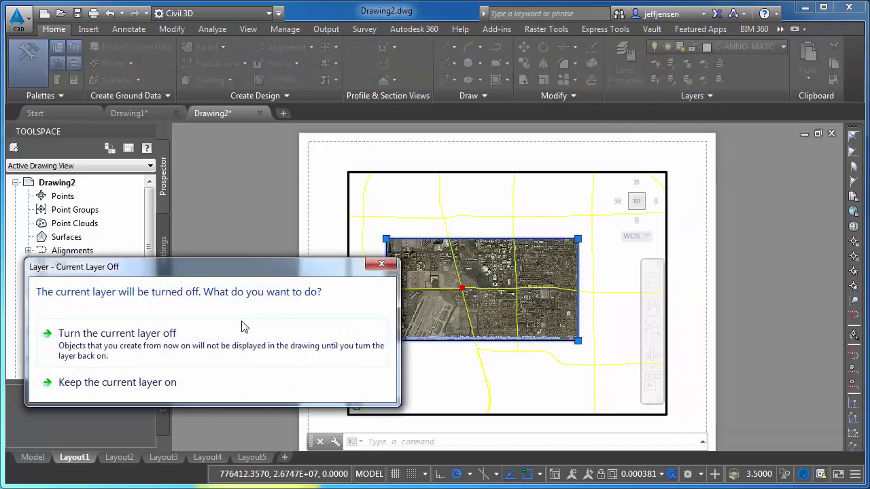
pyautogui.click(143, 345)
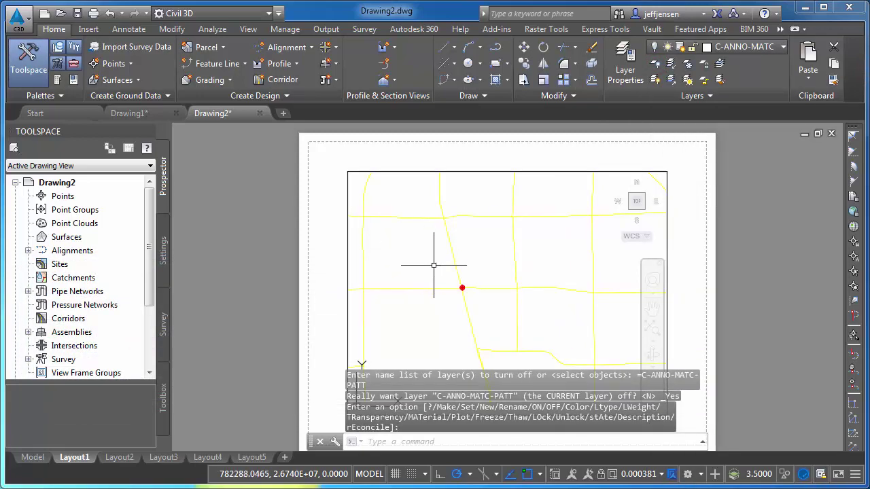
pyautogui.click(656, 47)
pyautogui.click(656, 63)
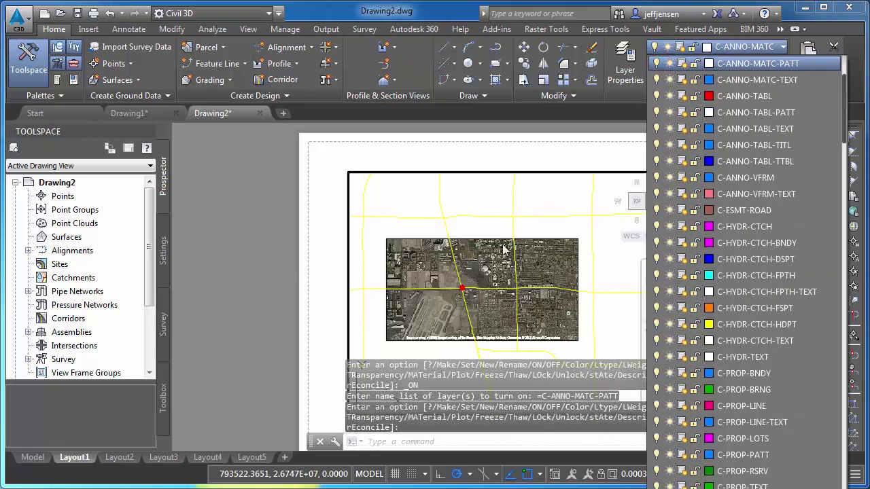
pyautogui.click(268, 189)
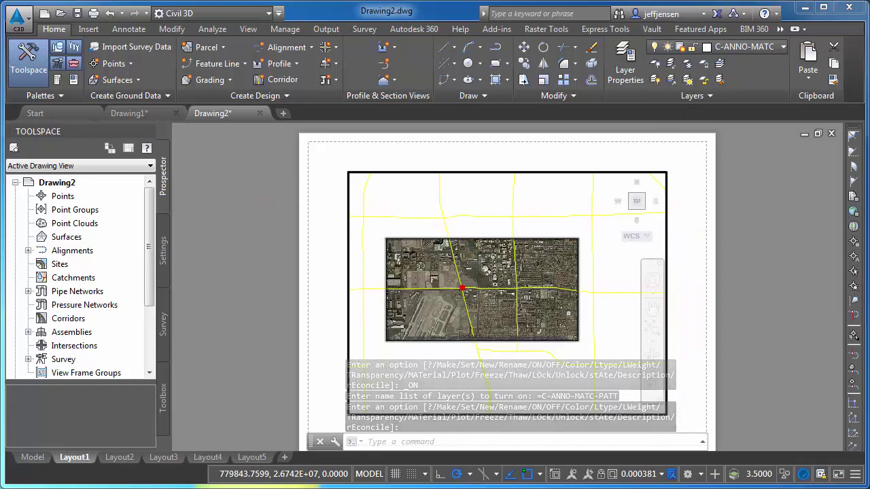
# Return to model space and recentre the view on the captured map area.
pyautogui.scroll(2, 372, 256)
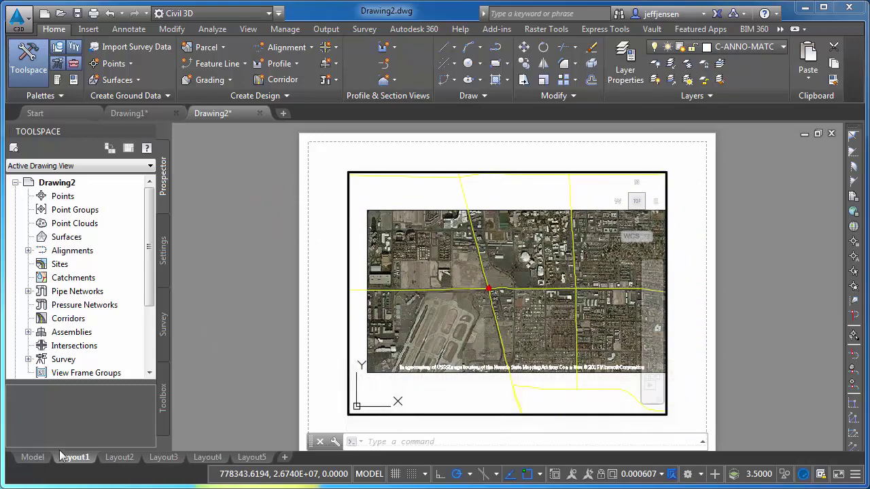
pyautogui.click(32, 457)
pyautogui.scroll(-2, 394, 299)
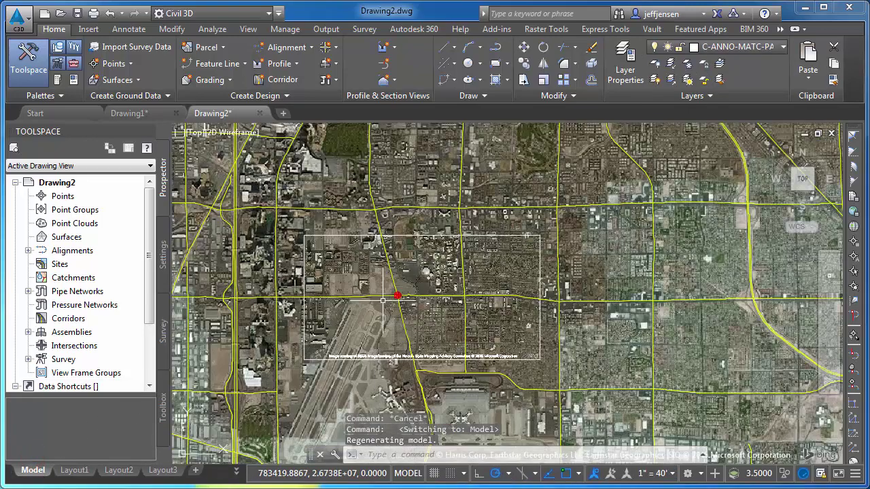
pyautogui.moveTo(380, 302); pyautogui.dragTo(449, 300, button='middle')
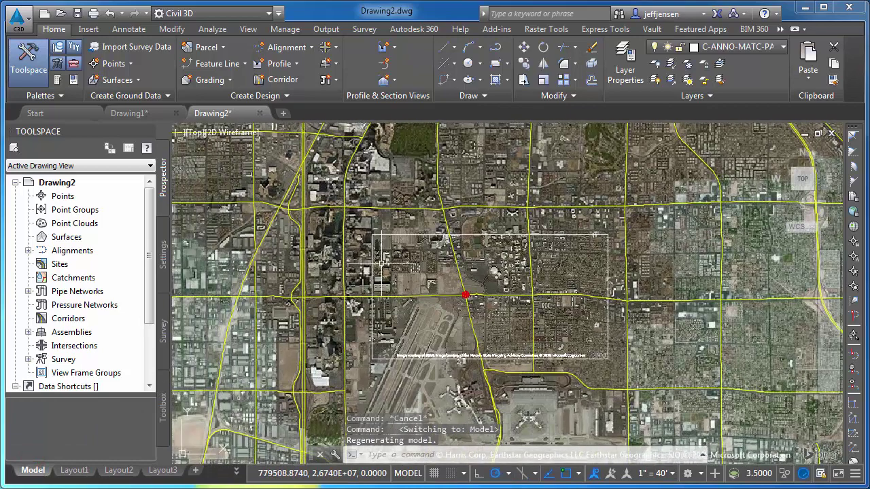